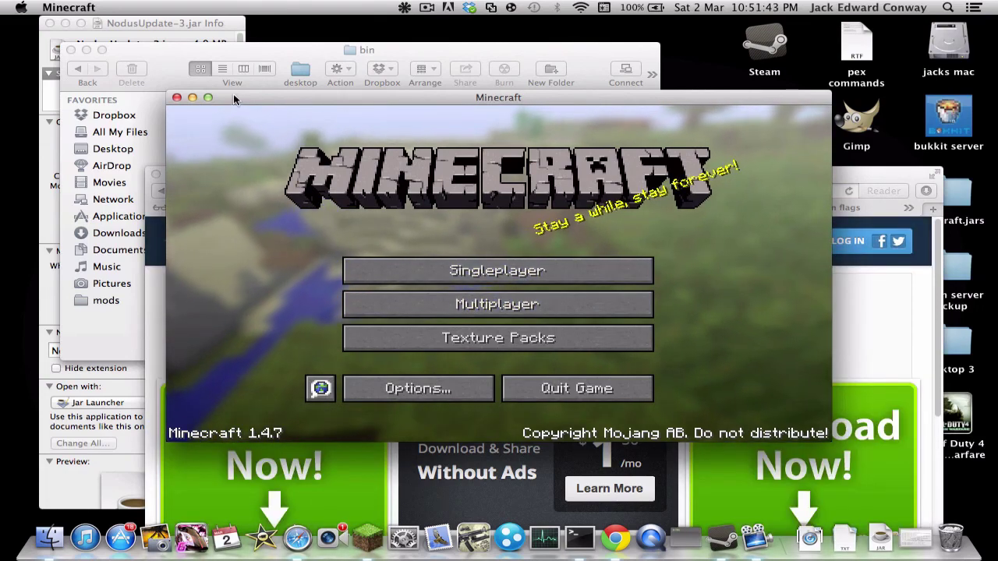
- Move the Minecraft title-screen window down and right, then bring Finder forward with its Go menu
{"action": "left_click_drag", "start_coordinate": [233, 95], "coordinate": [279, 144]}
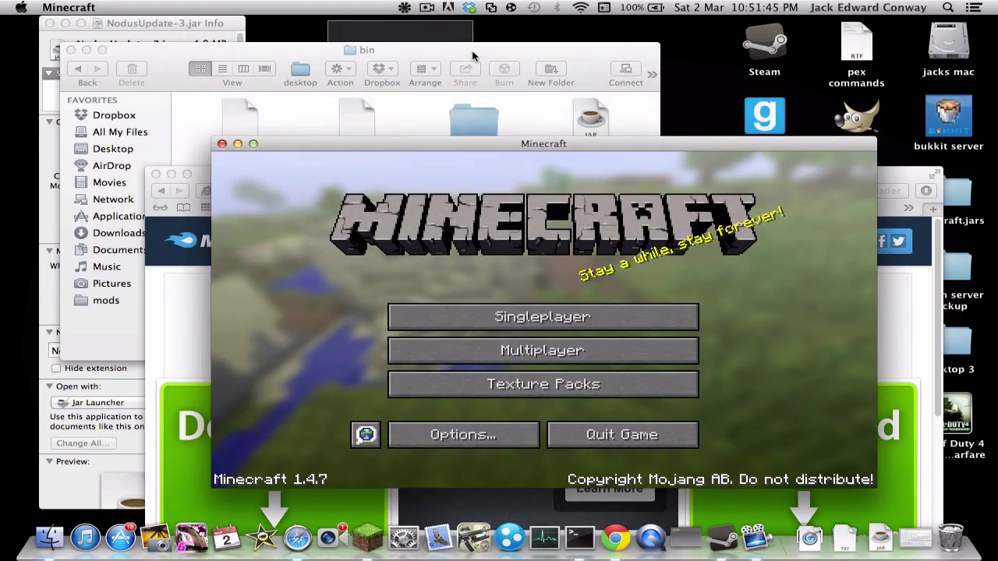
{"action": "left_click", "coordinate": [468, 31]}
{"action": "left_click", "coordinate": [205, 7]}
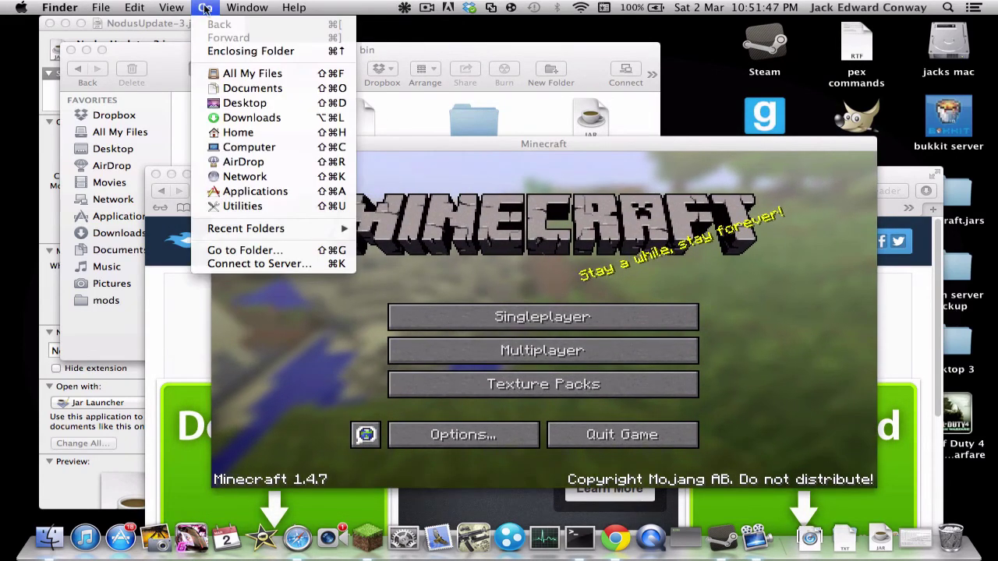
- Go to the folder ~/Library/Application Support/minecraft
{"action": "left_click", "coordinate": [267, 250]}
{"action": "key", "text": "super+c"}
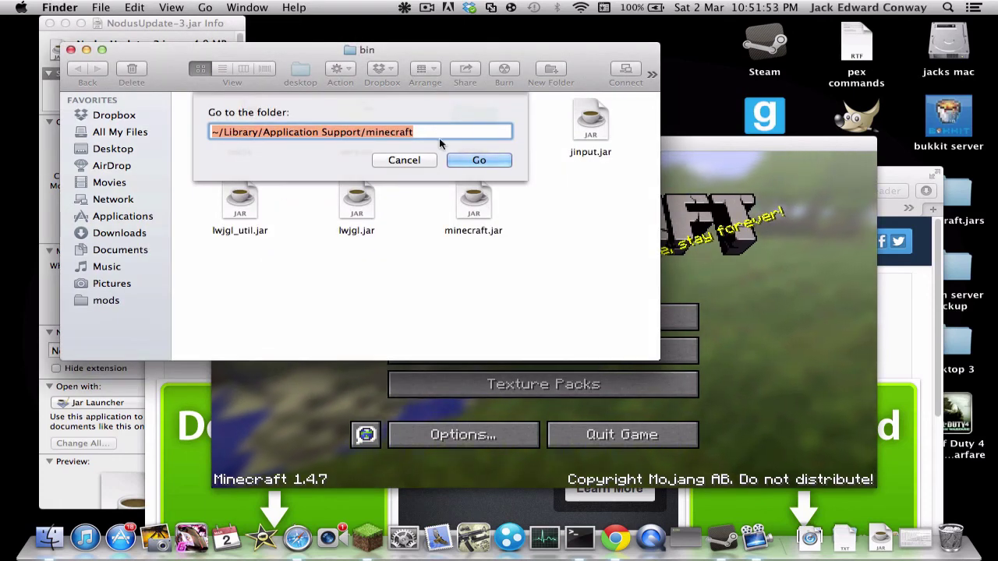
{"action": "key", "text": "BackSpace"}
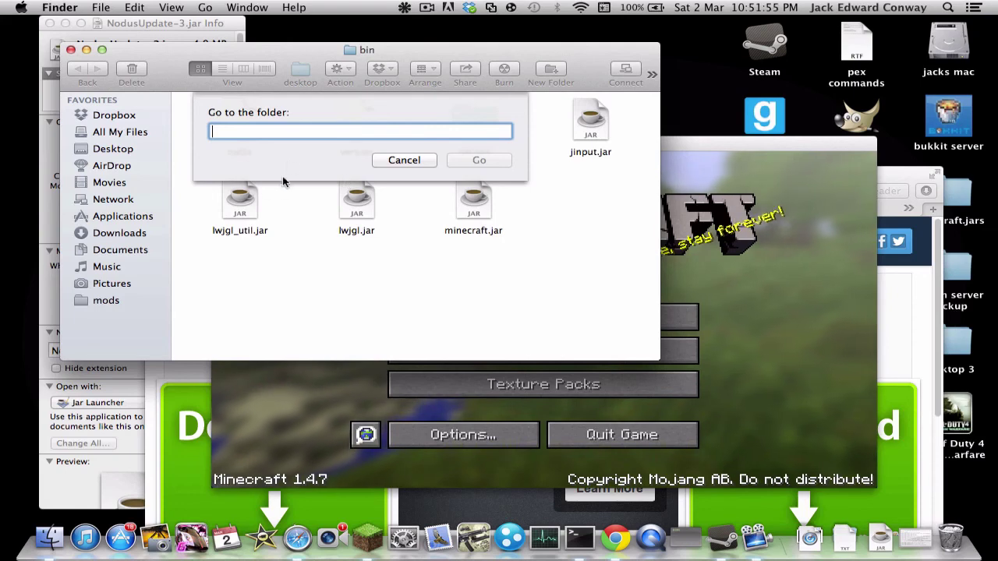
{"action": "key", "text": "super+v"}
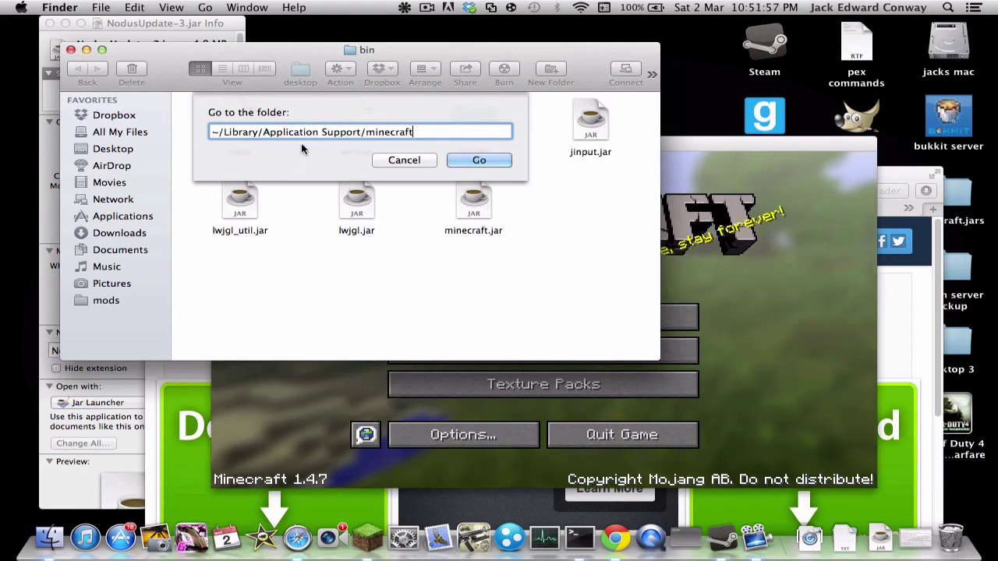
{"action": "left_click", "coordinate": [472, 161]}
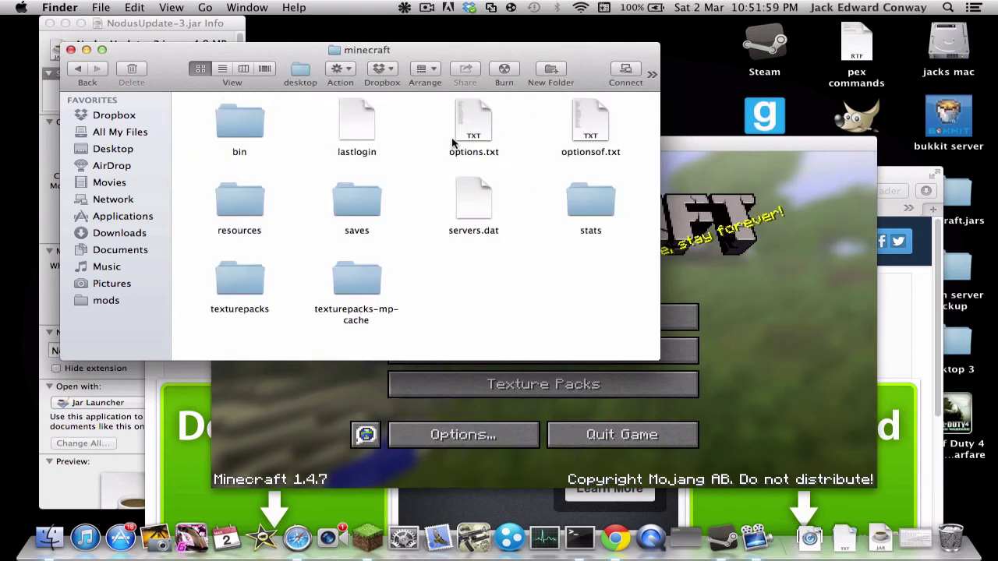
- Look inside the bin folder, then return to the minecraft folder
{"action": "left_click", "coordinate": [241, 133]}
{"action": "double_click", "coordinate": [241, 133]}
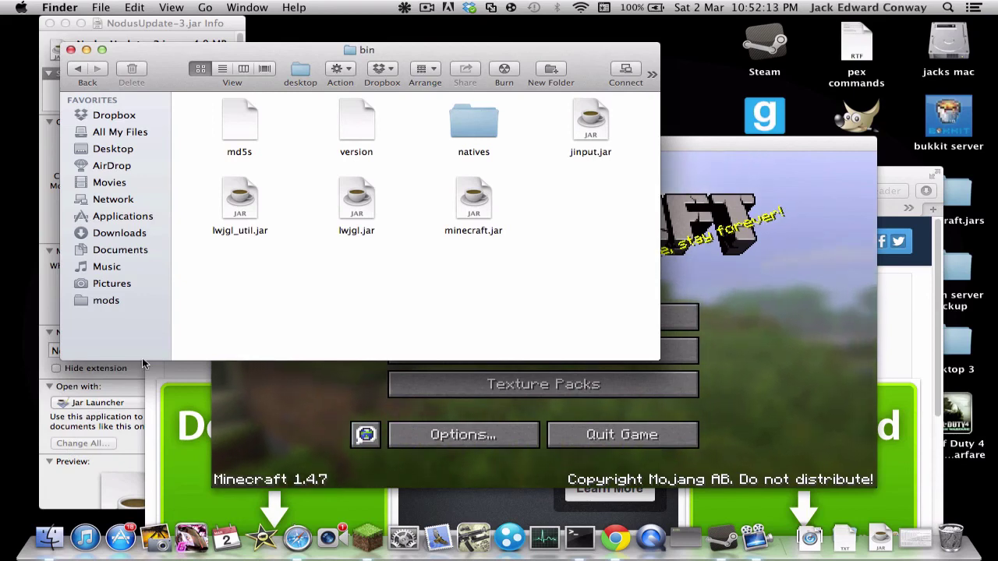
{"action": "left_click", "coordinate": [77, 71]}
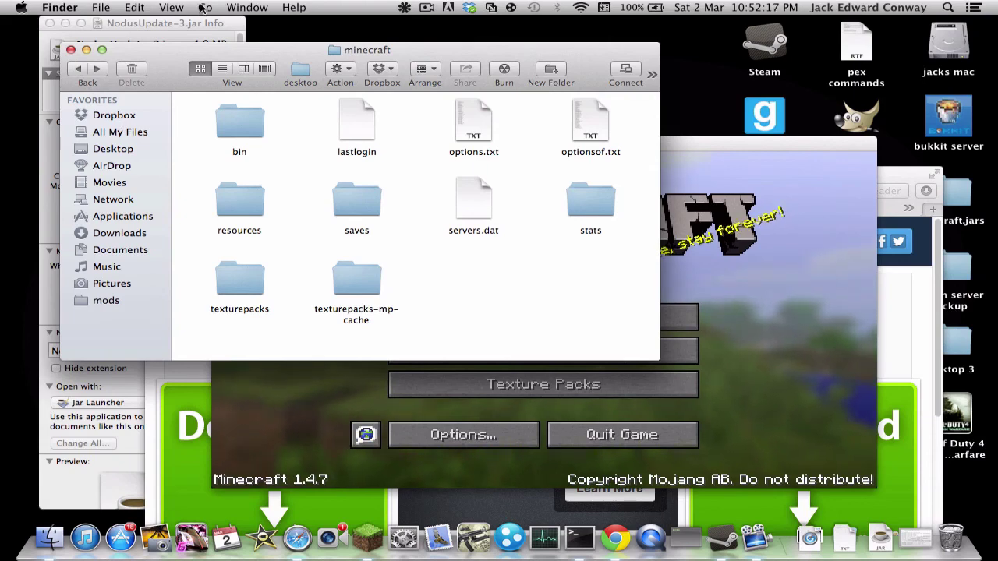
- Use Go to Folder to open ~/Library/Application Support/
{"action": "left_click", "coordinate": [205, 7]}
{"action": "left_click", "coordinate": [234, 248]}
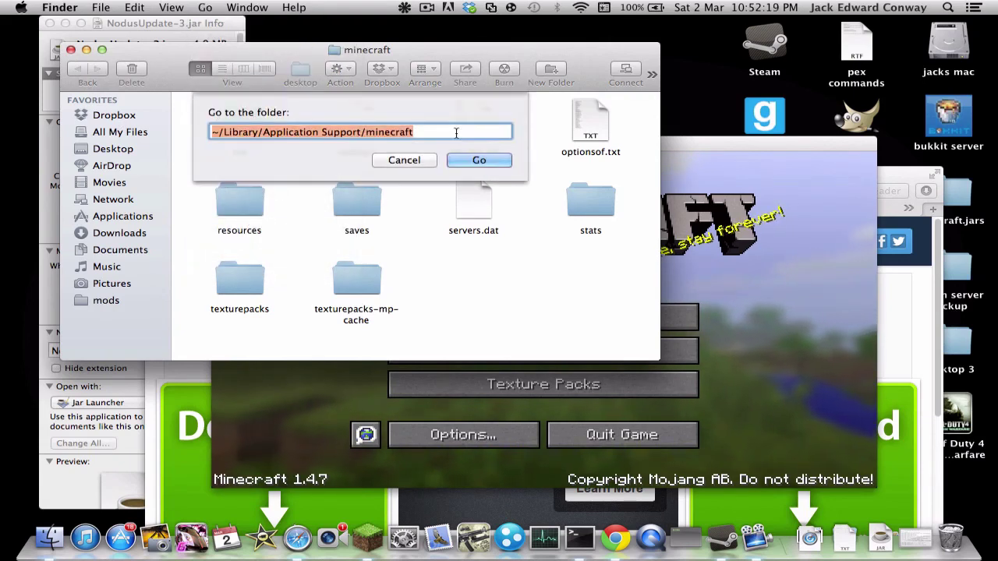
{"action": "key", "text": "Right"}
{"action": "key", "text": "BackSpace"}
{"action": "key", "text": "BackSpace"}
{"action": "key", "text": "BackSpace"}
{"action": "key", "text": "BackSpace"}
{"action": "key", "text": "BackSpace"}
{"action": "key", "text": "BackSpace"}
{"action": "key", "text": "BackSpace"}
{"action": "key", "text": "BackSpace"}
{"action": "key", "text": "BackSpace"}
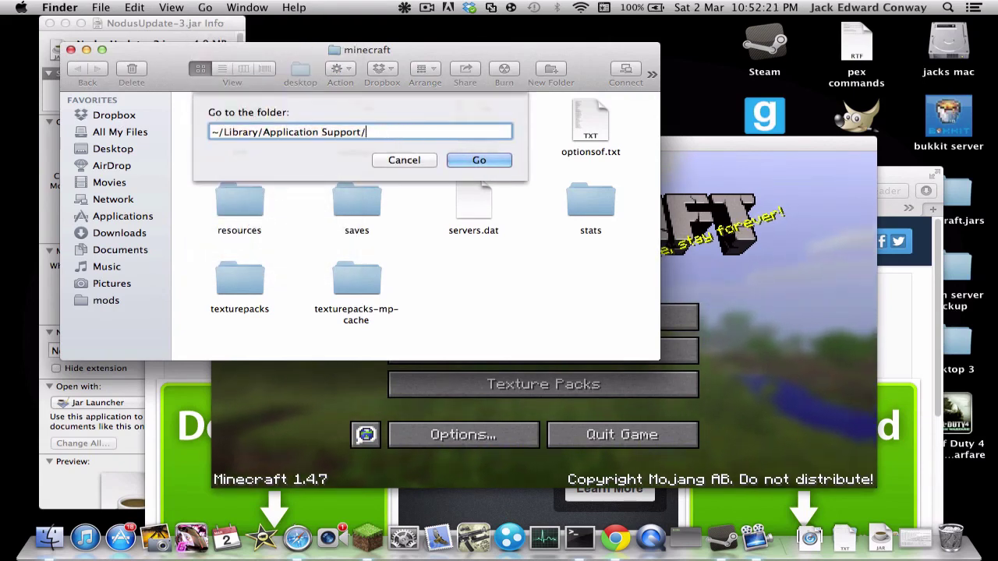
{"action": "key", "text": "Return"}
{"action": "scroll", "coordinate": [425, 192], "scroll_direction": "down", "scroll_amount": 15}
{"action": "scroll", "coordinate": [425, 192], "scroll_direction": "down", "scroll_amount": 2}
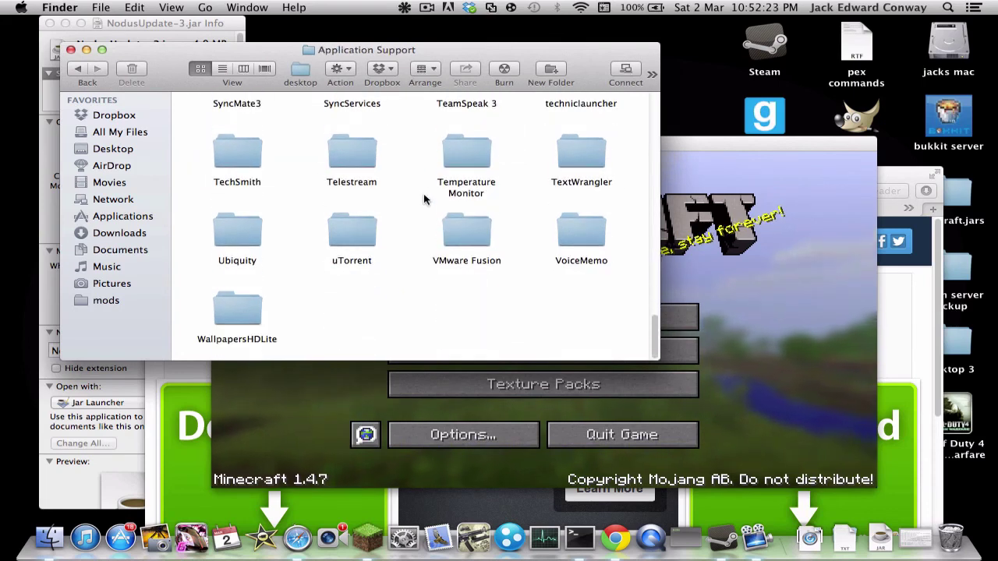
{"action": "scroll", "coordinate": [425, 193], "scroll_direction": "up", "scroll_amount": 6}
{"action": "scroll", "coordinate": [425, 197], "scroll_direction": "up", "scroll_amount": 2}
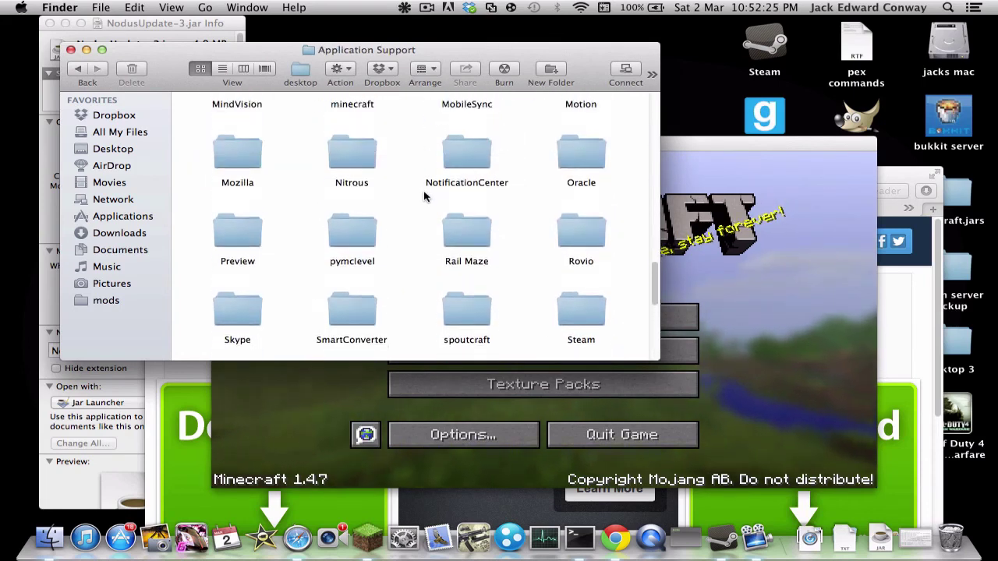
- Open minecraft > bin and drag minecraft.jar to the Trash
{"action": "double_click", "coordinate": [372, 118]}
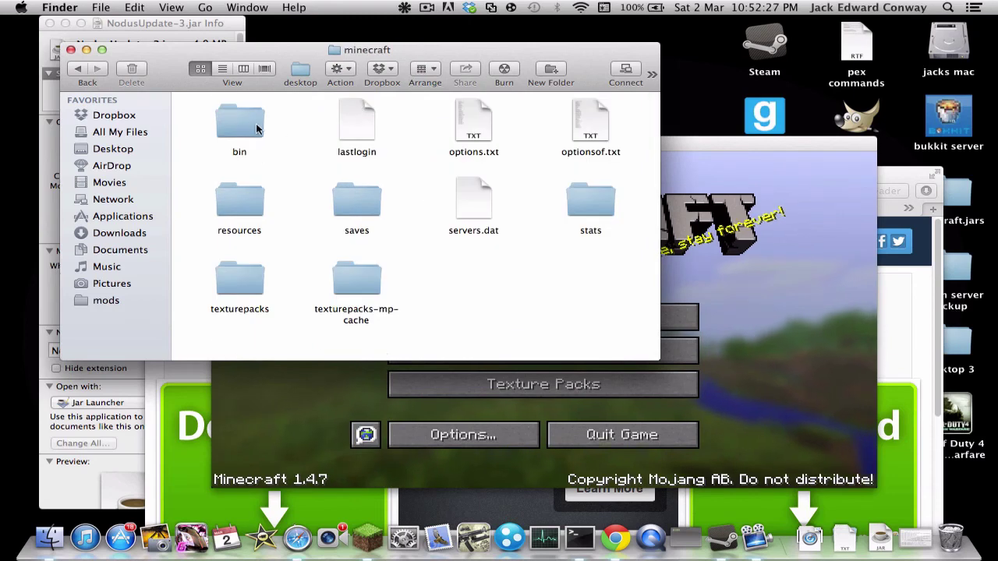
{"action": "double_click", "coordinate": [241, 124]}
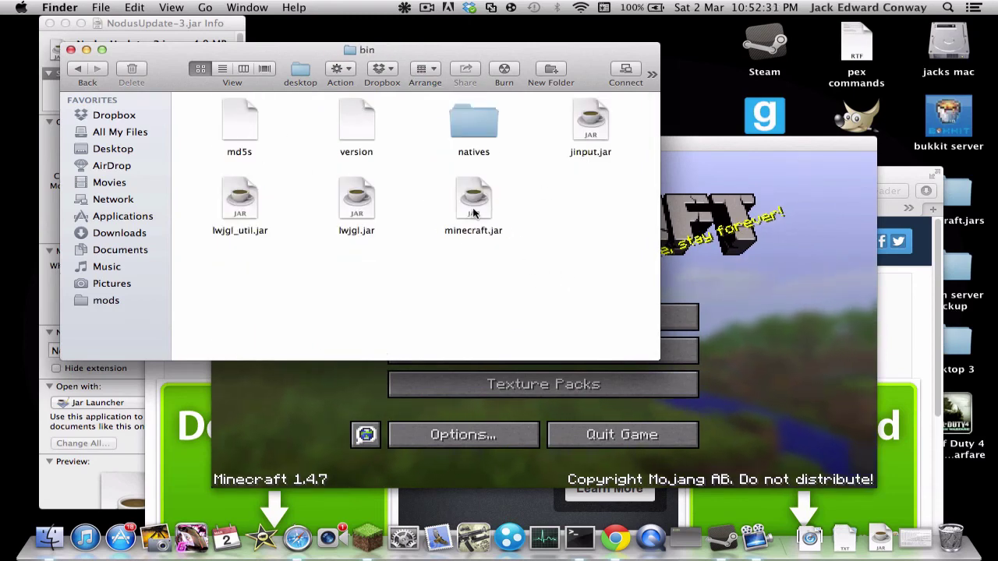
{"action": "left_click_drag", "start_coordinate": [472, 208], "coordinate": [952, 546]}
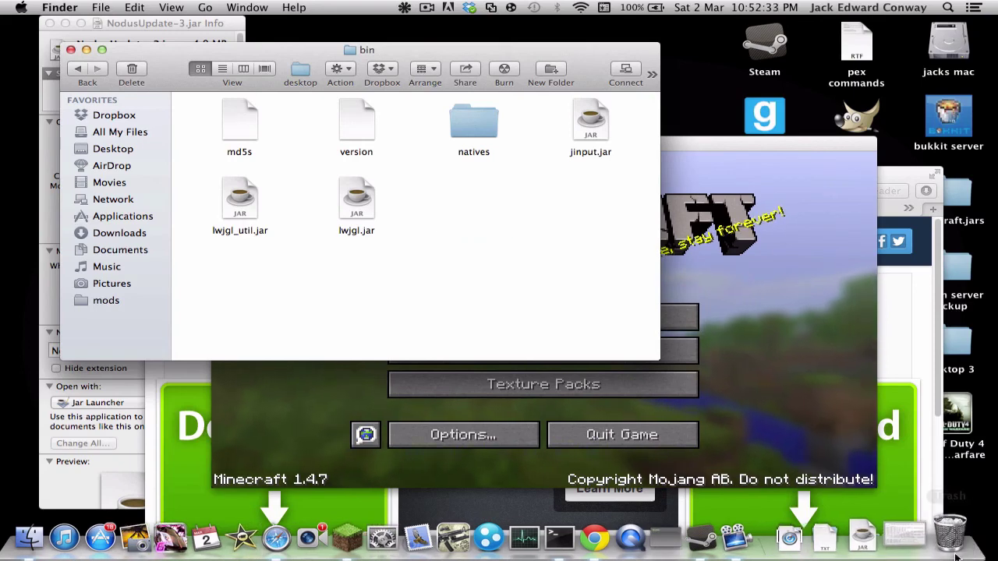
{"action": "left_click", "coordinate": [780, 452]}
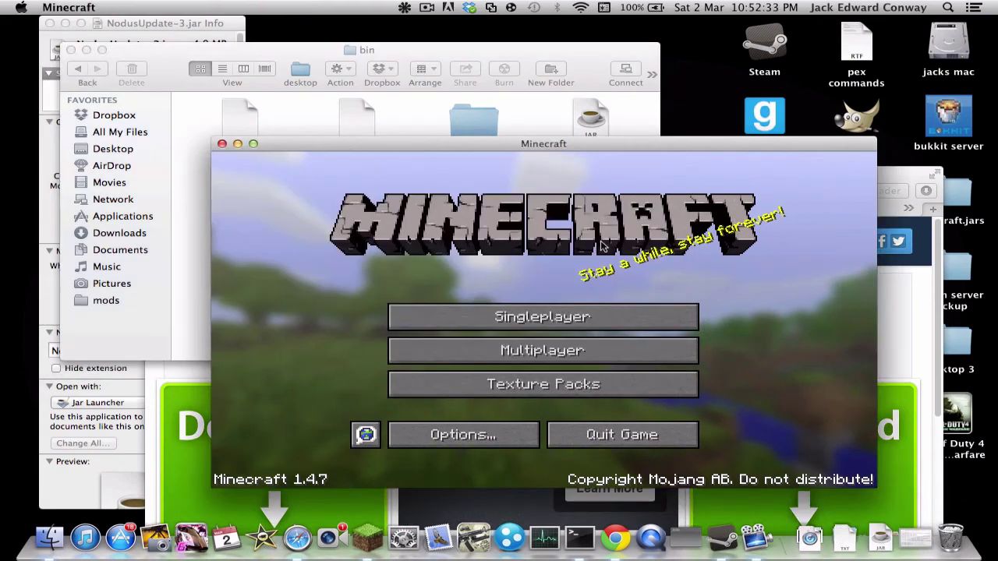
- Close Minecraft and start downloading NodusUpdate.jar (4.64 MB) from its MediaFire page in Safari
{"action": "left_click", "coordinate": [223, 144]}
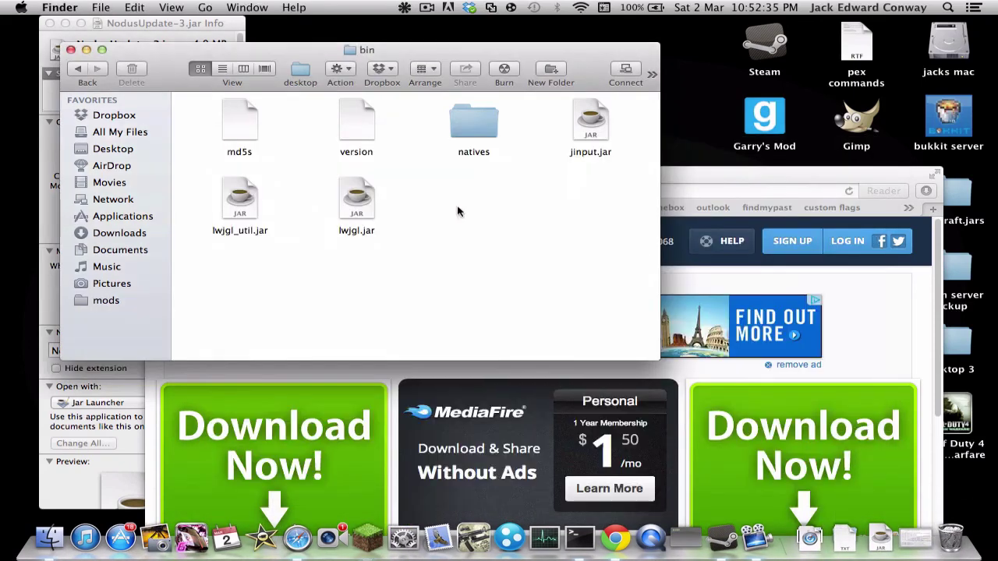
{"action": "left_click", "coordinate": [297, 536]}
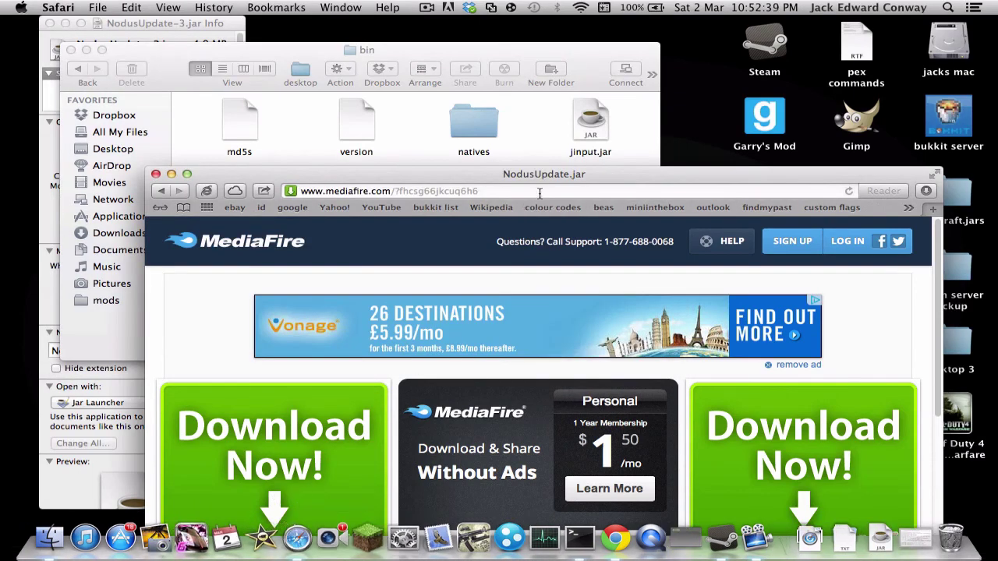
{"action": "left_click_drag", "start_coordinate": [536, 180], "coordinate": [509, 6]}
{"action": "left_click", "coordinate": [434, 39]}
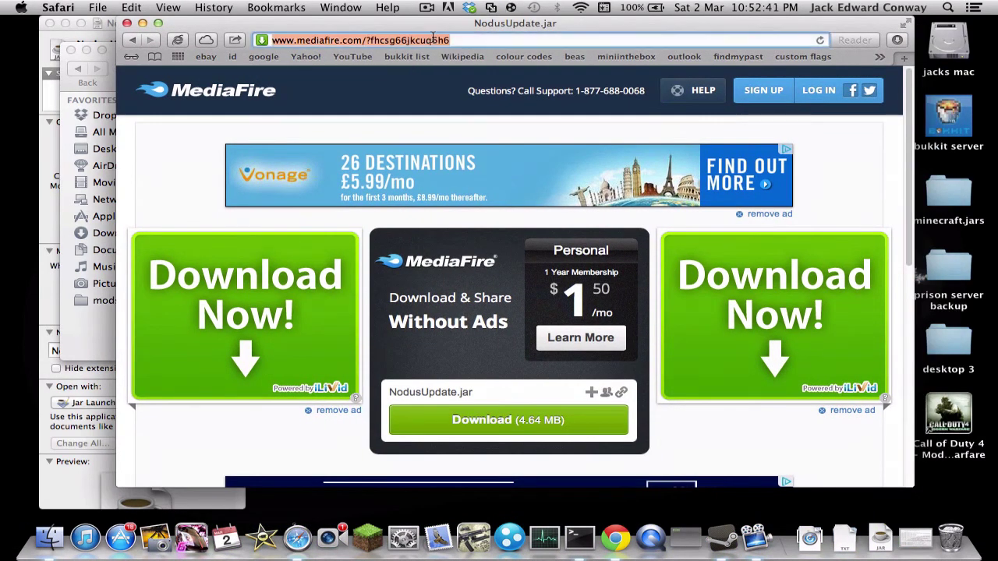
{"action": "left_click", "coordinate": [496, 431]}
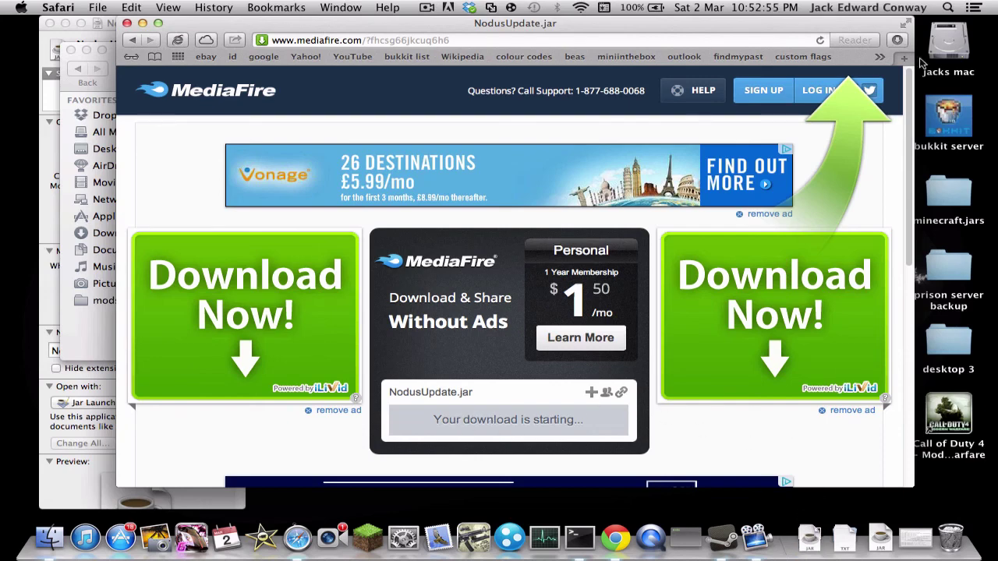
- Drag the downloaded NodusUpdate-3.jar from Downloads into Minecraft's bin folder
{"action": "left_click_drag", "start_coordinate": [557, 25], "coordinate": [823, 466]}
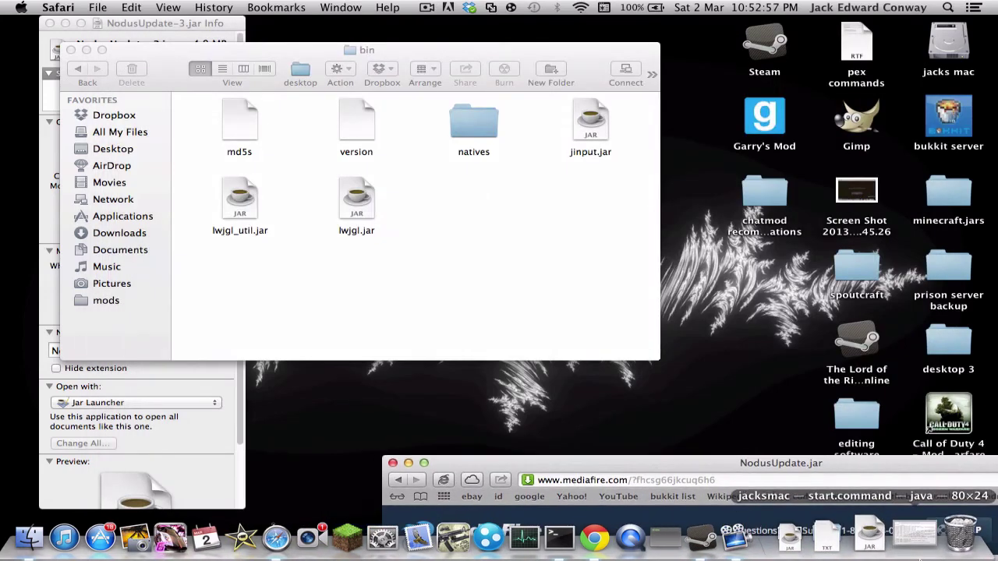
{"action": "left_click", "coordinate": [811, 526]}
{"action": "left_click_drag", "start_coordinate": [811, 503], "coordinate": [492, 285]}
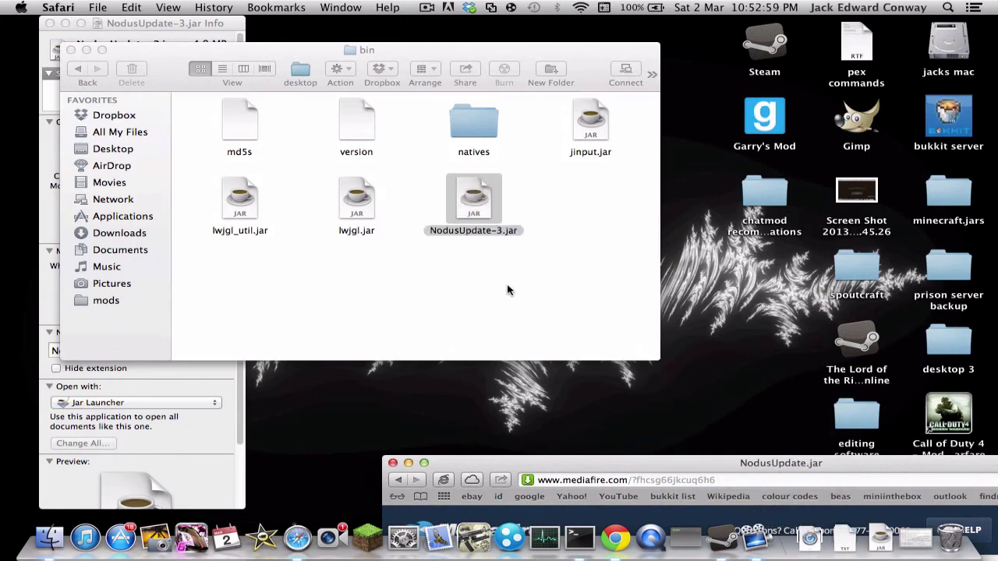
- Rename NodusUpdate-3.jar to minecraft.jar in its Get Info window
{"action": "right_click", "coordinate": [480, 192]}
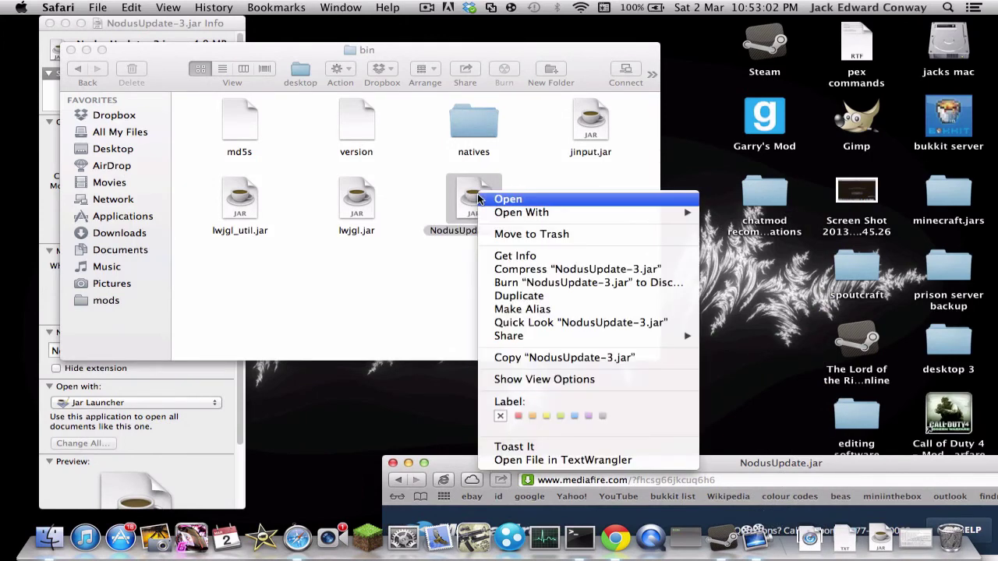
{"action": "left_click", "coordinate": [546, 256]}
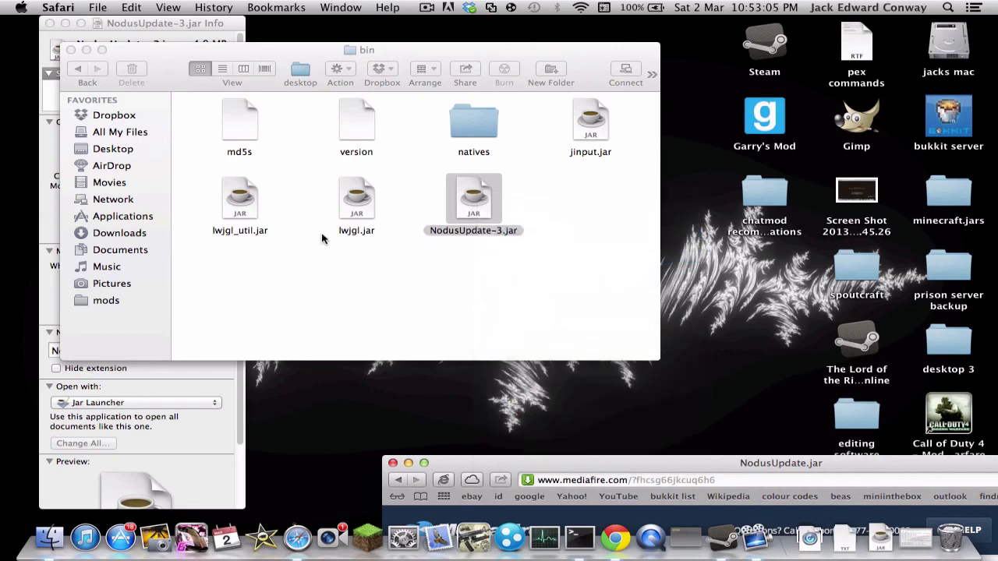
{"action": "left_click_drag", "start_coordinate": [97, 378], "coordinate": [56, 375]}
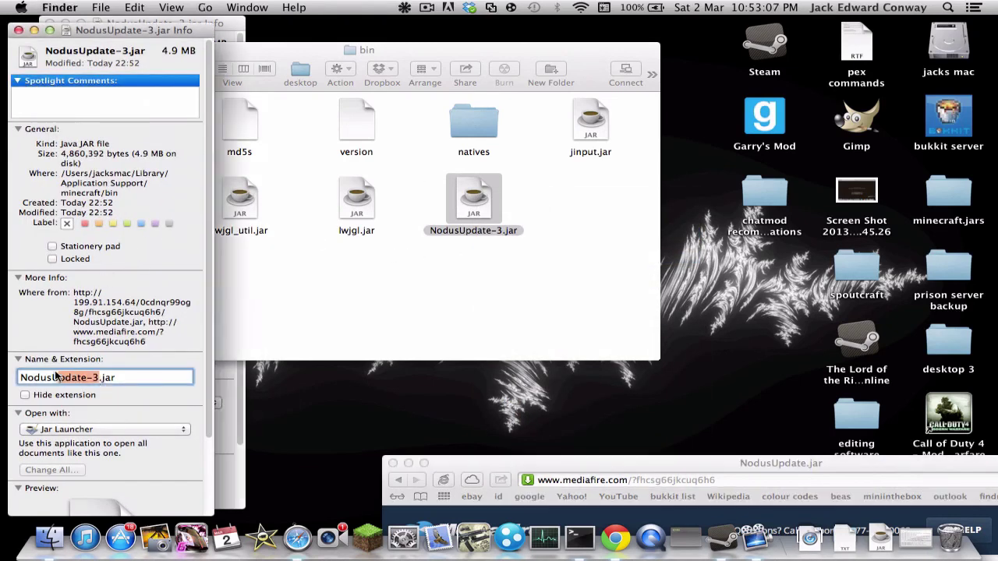
{"action": "type", "text": "minecraft"}
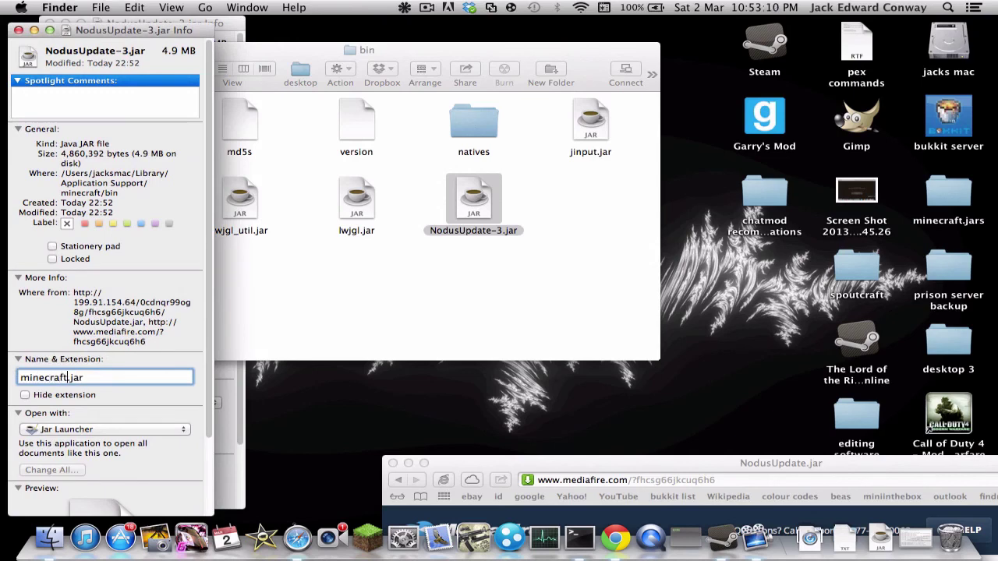
{"action": "key", "text": "Return"}
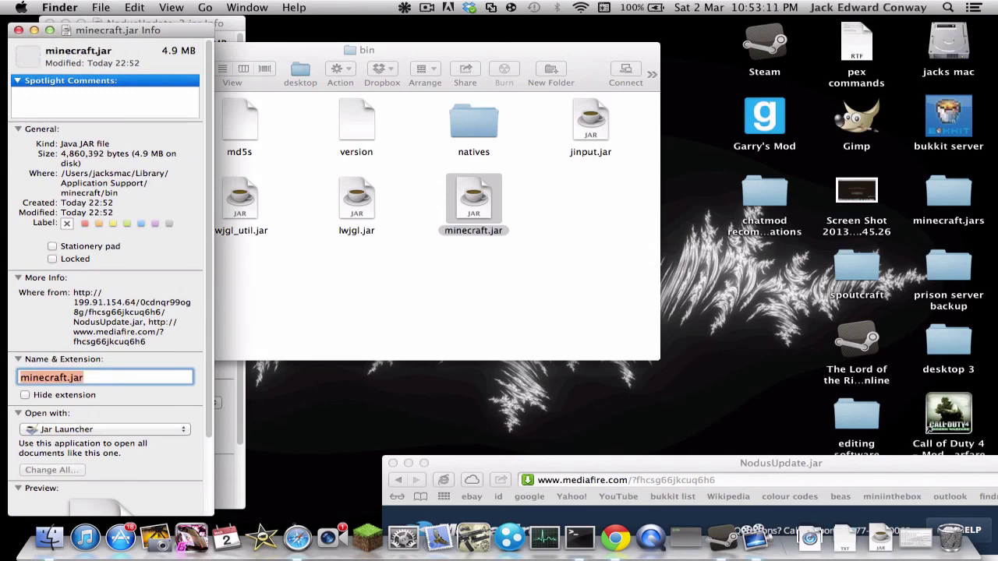
{"action": "left_click", "coordinate": [18, 31]}
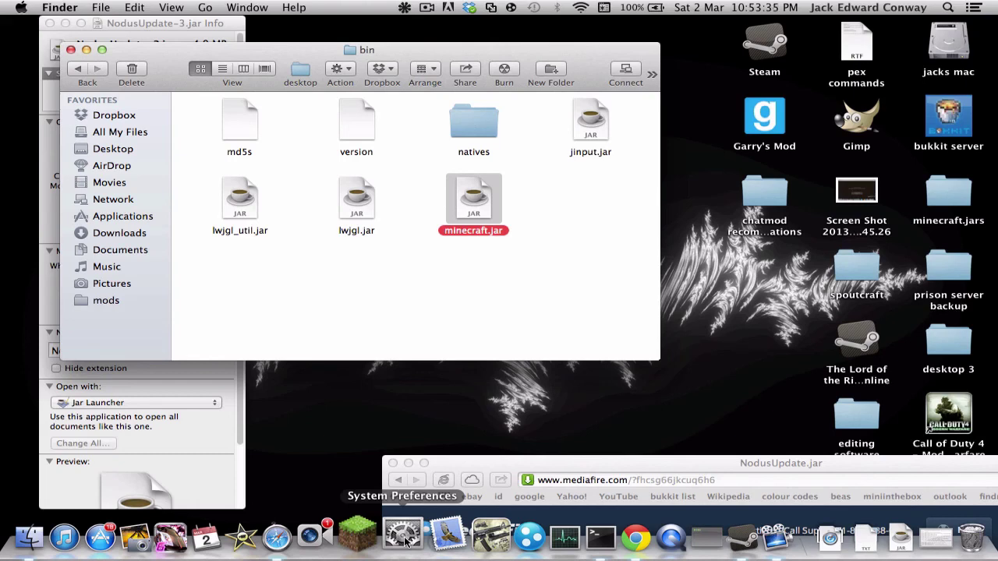
- Launch Minecraft and log in through the launcher to the Nodus 1.4.6 client
{"action": "left_click", "coordinate": [359, 536]}
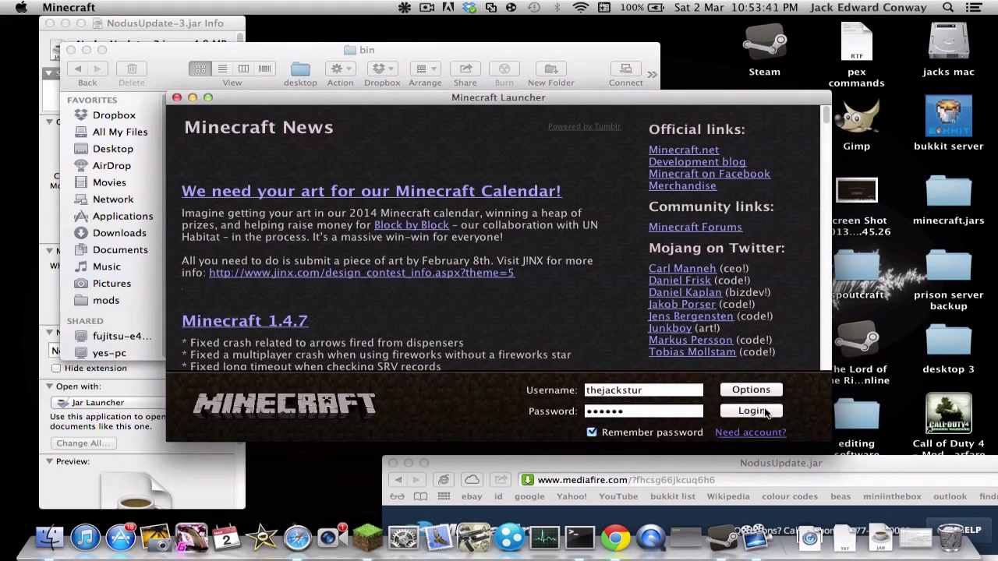
{"action": "left_click", "coordinate": [765, 412]}
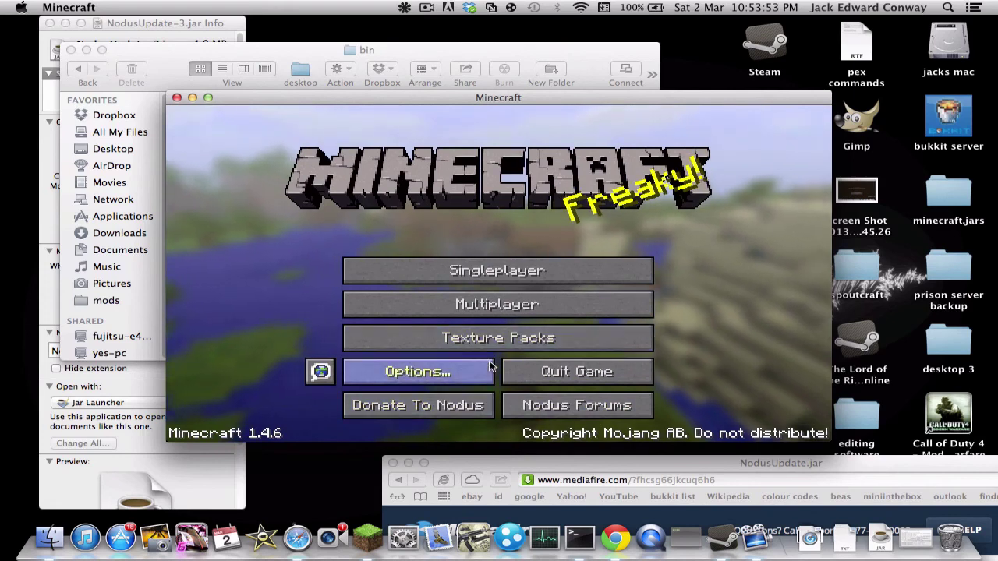
- Open the multiplayer list and select the Minecraft Server entry showing 0/20
{"action": "left_click", "coordinate": [526, 312]}
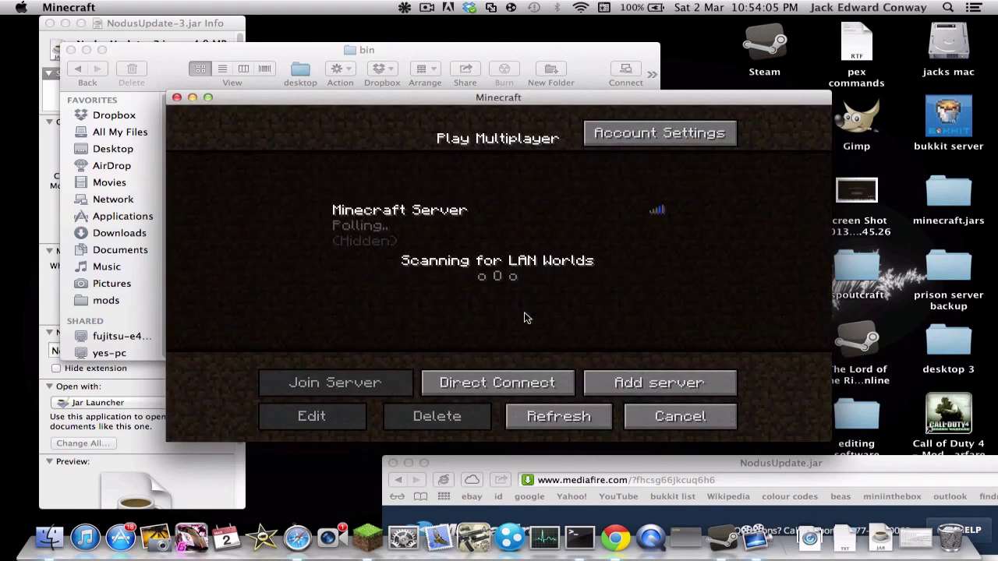
{"action": "left_click", "coordinate": [466, 241]}
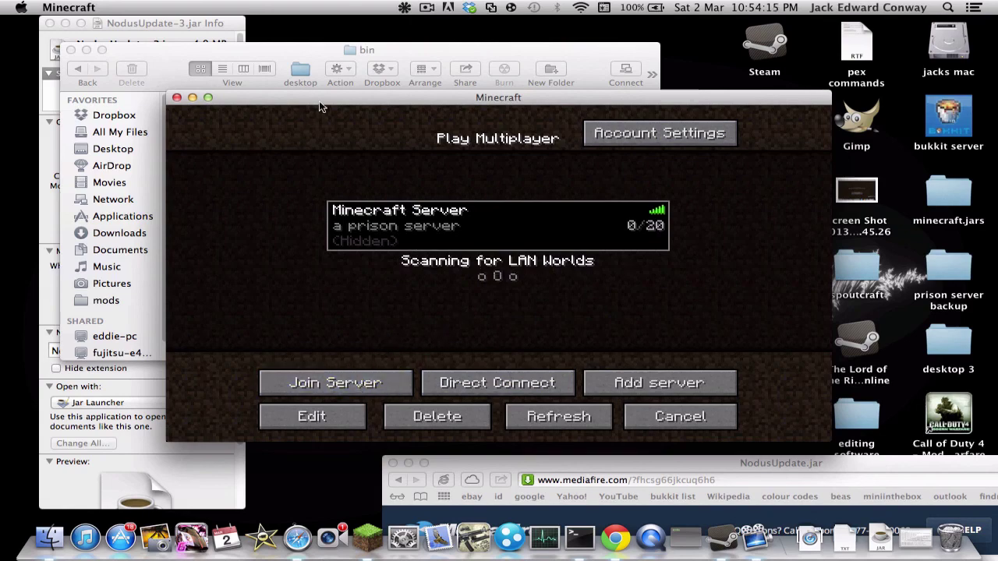
{"action": "mouse_move", "coordinate": [319, 101]}
{"action": "left_mouse_down"}
{"action": "mouse_move", "coordinate": [276, 131]}
{"action": "mouse_move", "coordinate": [327, 112]}
{"action": "left_mouse_up"}
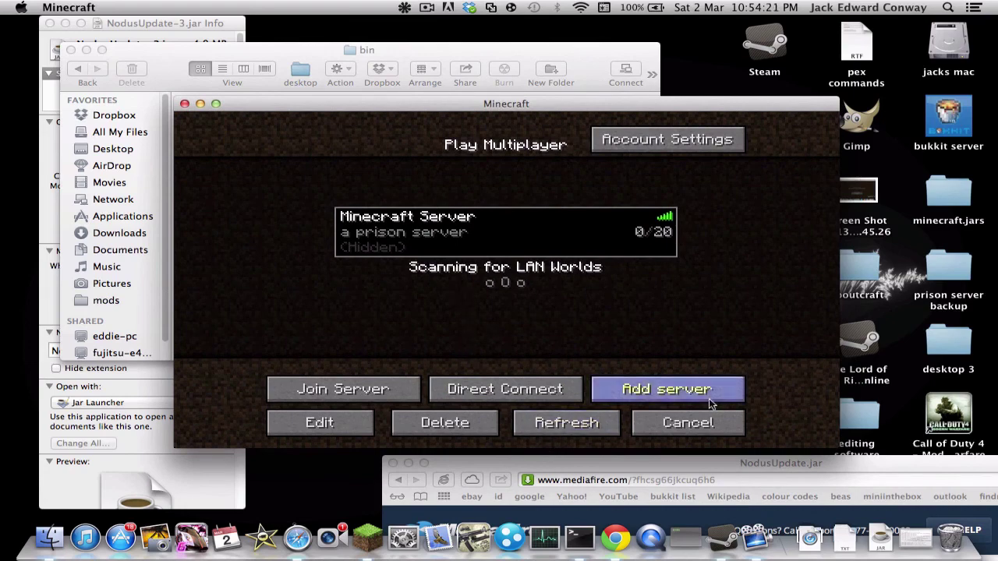
- Open the desktop's prison server backup > old prison server > 11 dec folder
{"action": "double_click", "coordinate": [946, 285]}
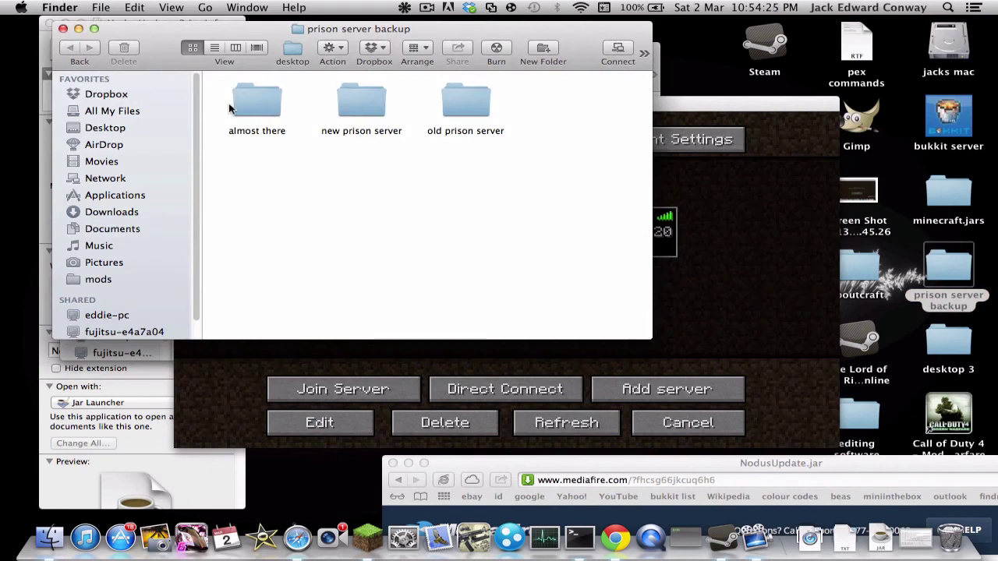
{"action": "double_click", "coordinate": [467, 103]}
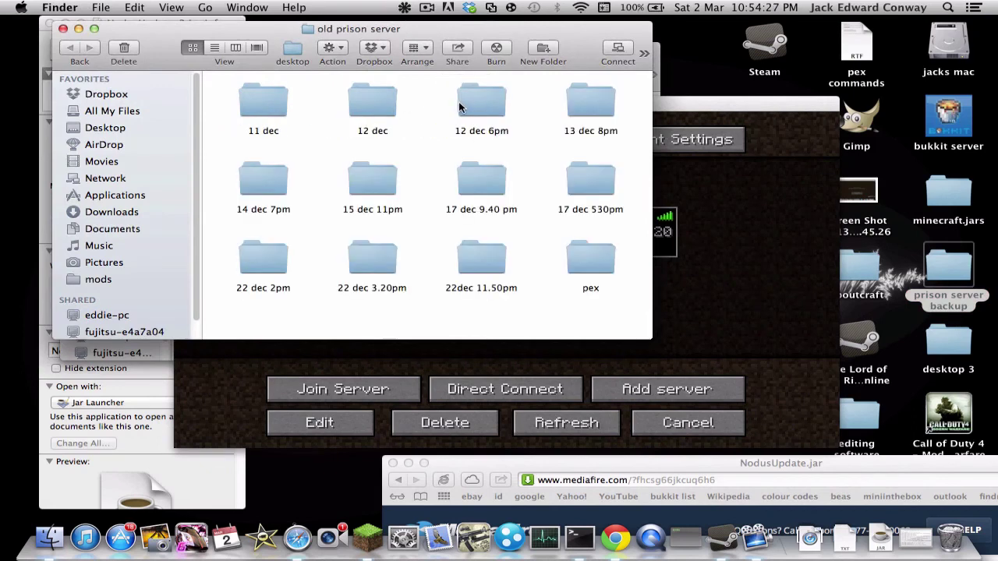
{"action": "double_click", "coordinate": [257, 99]}
- Change online-mode=true to online-mode=tru in server.properties and close the file
{"action": "scroll", "coordinate": [393, 173], "scroll_direction": "up", "scroll_amount": 5}
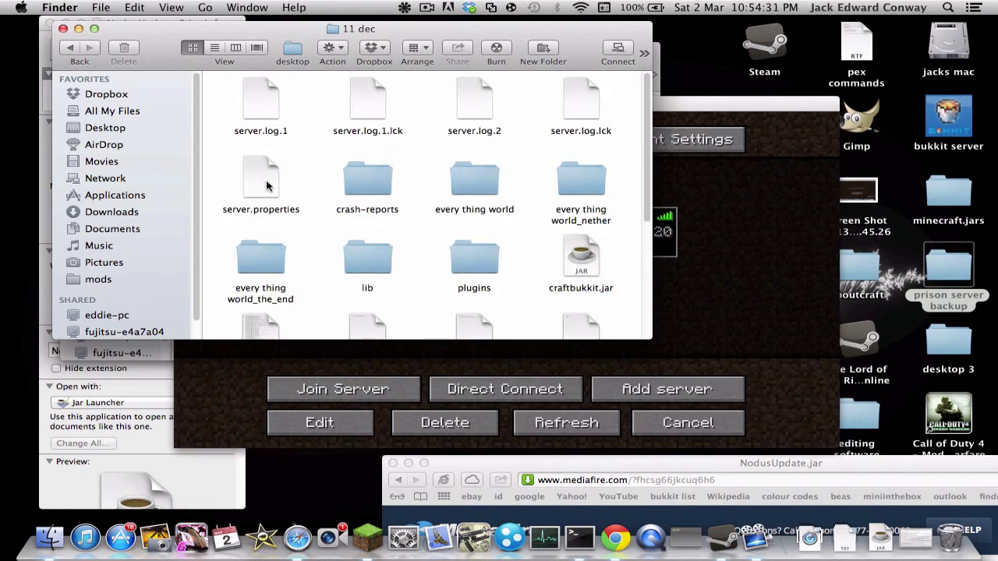
{"action": "double_click", "coordinate": [266, 185]}
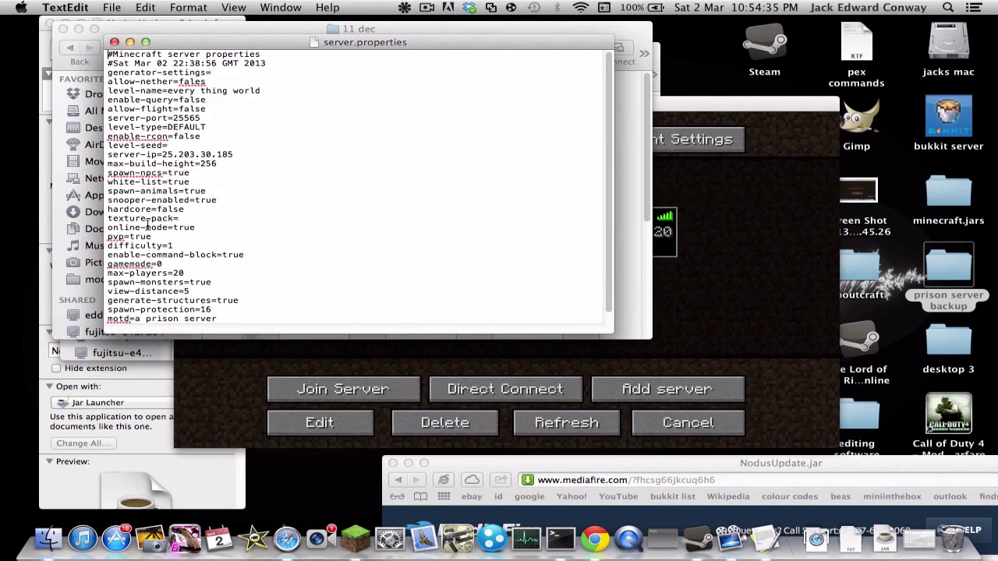
{"action": "mouse_move", "coordinate": [191, 229]}
{"action": "left_mouse_down"}
{"action": "mouse_move", "coordinate": [258, 239]}
{"action": "mouse_move", "coordinate": [199, 228]}
{"action": "left_mouse_up"}
{"action": "left_click", "coordinate": [260, 236]}
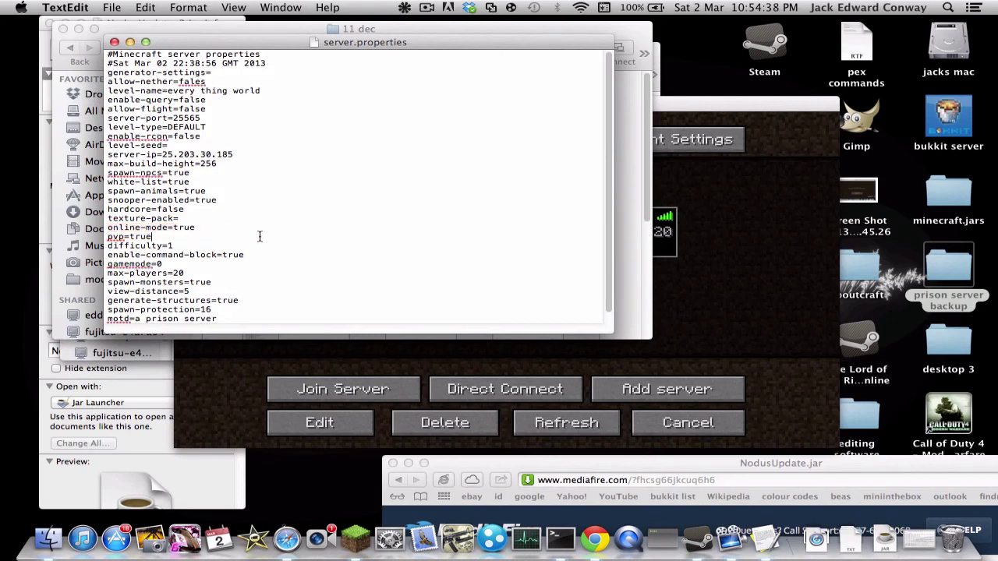
{"action": "left_click", "coordinate": [196, 229]}
{"action": "key", "text": "BackSpace"}
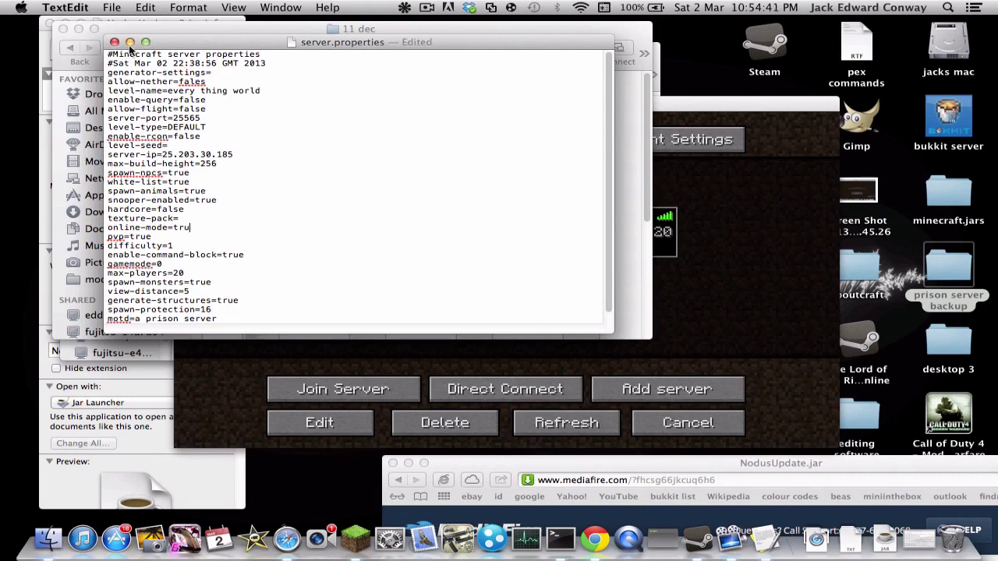
{"action": "left_click", "coordinate": [114, 42]}
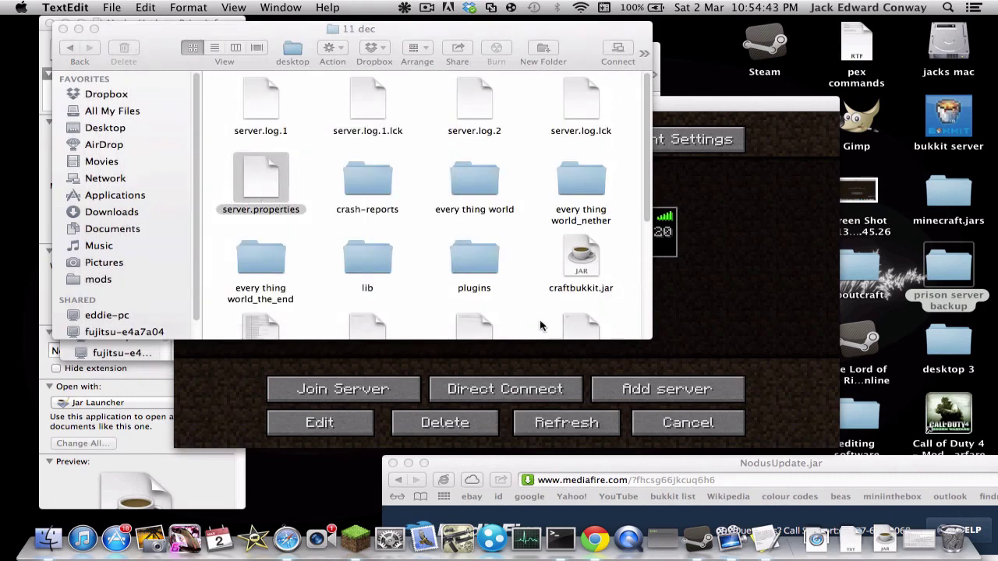
- Browse the pex folder, return to the old prison server folder, then switch to Minecraft
{"action": "scroll", "coordinate": [392, 206], "scroll_direction": "down", "scroll_amount": 5}
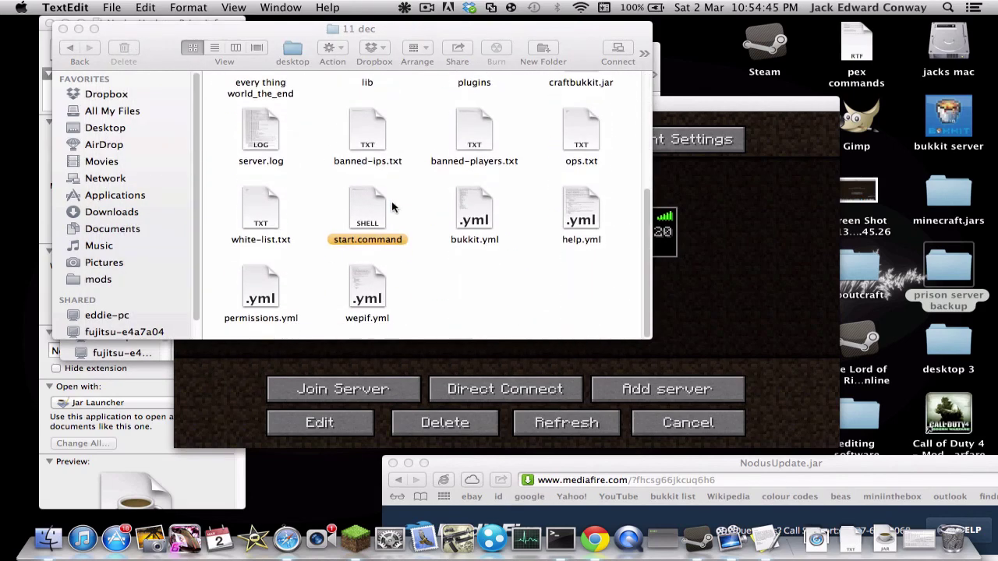
{"action": "left_click", "coordinate": [70, 48]}
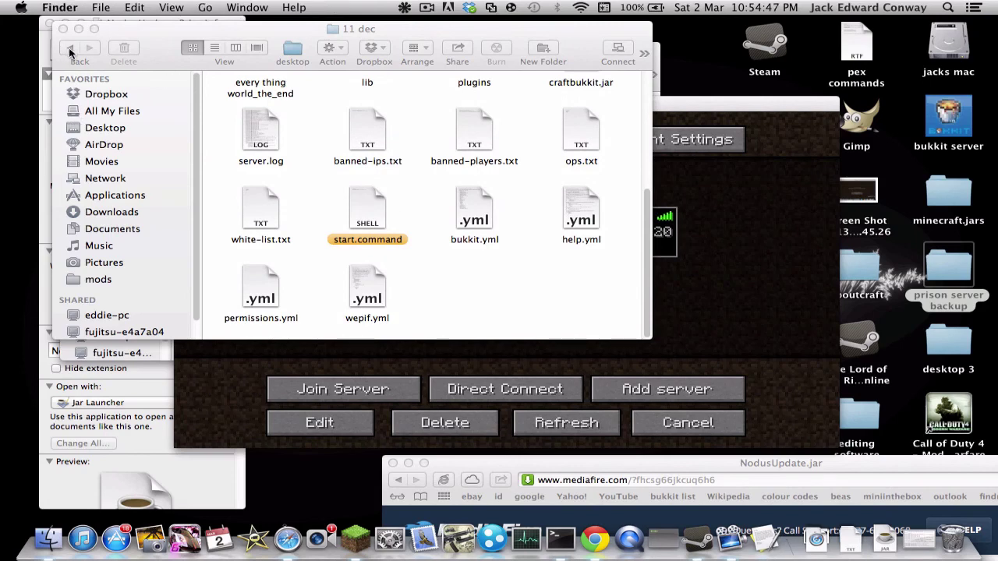
{"action": "left_click", "coordinate": [592, 269]}
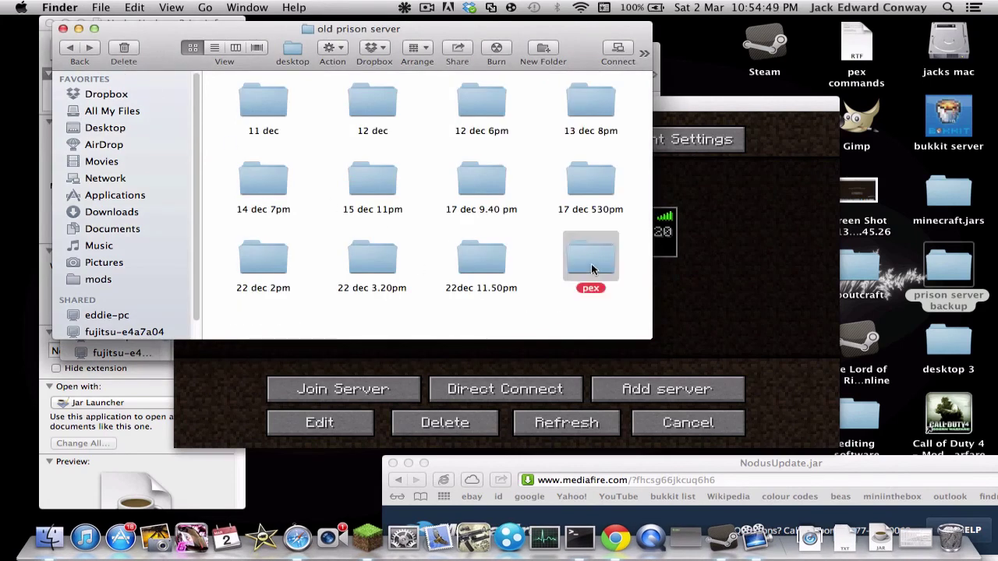
{"action": "double_click", "coordinate": [592, 270]}
{"action": "left_click", "coordinate": [70, 49]}
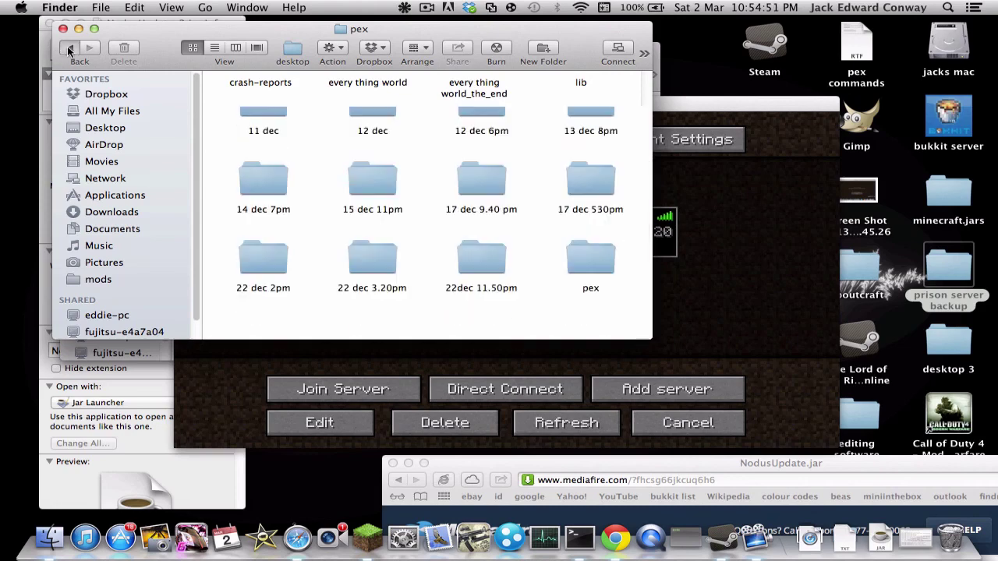
{"action": "left_click", "coordinate": [675, 95]}
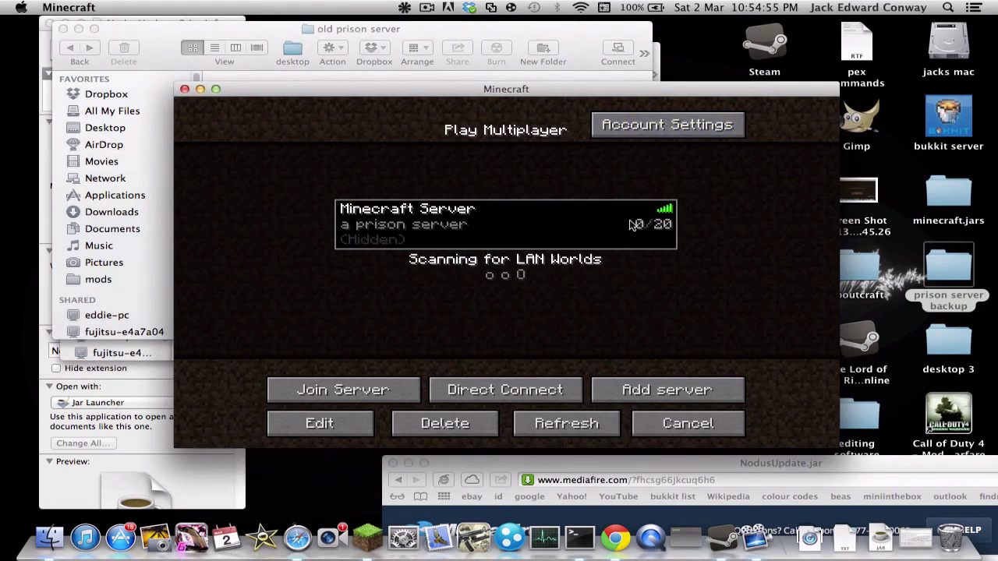
- Change the offline name to the_jack and try joining the prison server
{"action": "left_click", "coordinate": [659, 129]}
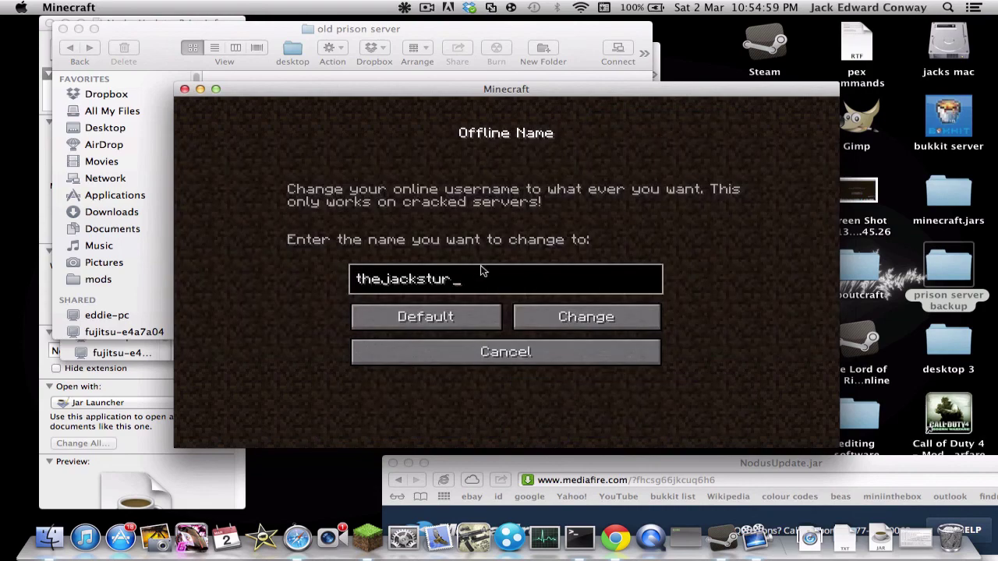
{"action": "key", "text": "BackSpace"}
{"action": "key", "text": "BackSpace"}
{"action": "key", "text": "BackSpace"}
{"action": "key", "text": "BackSpace"}
{"action": "key", "text": "BackSpace"}
{"action": "key", "text": "BackSpace"}
{"action": "key", "text": "BackSpace"}
{"action": "key", "text": "BackSpace"}
{"action": "key", "text": "BackSpace"}
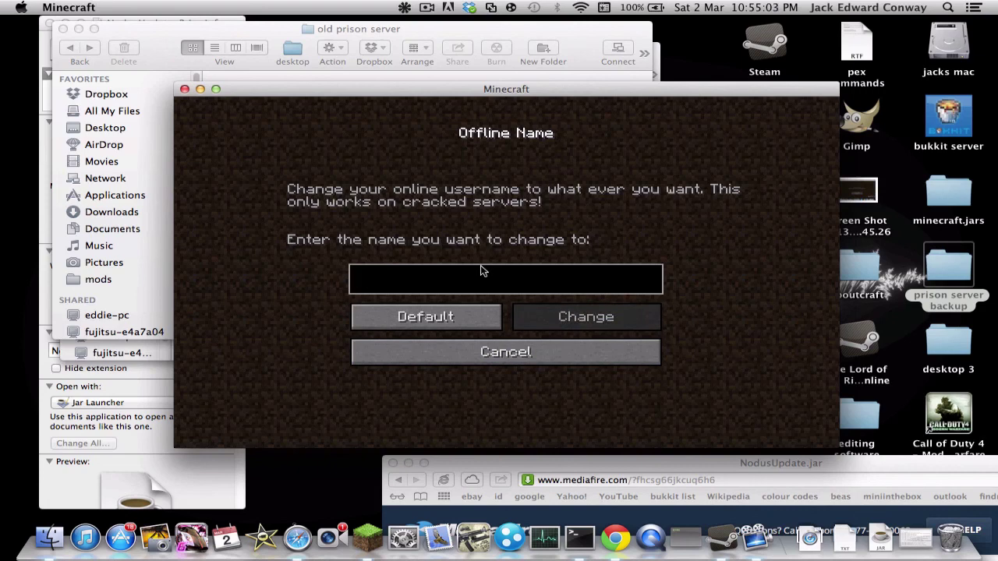
{"action": "type", "text": "the_jack"}
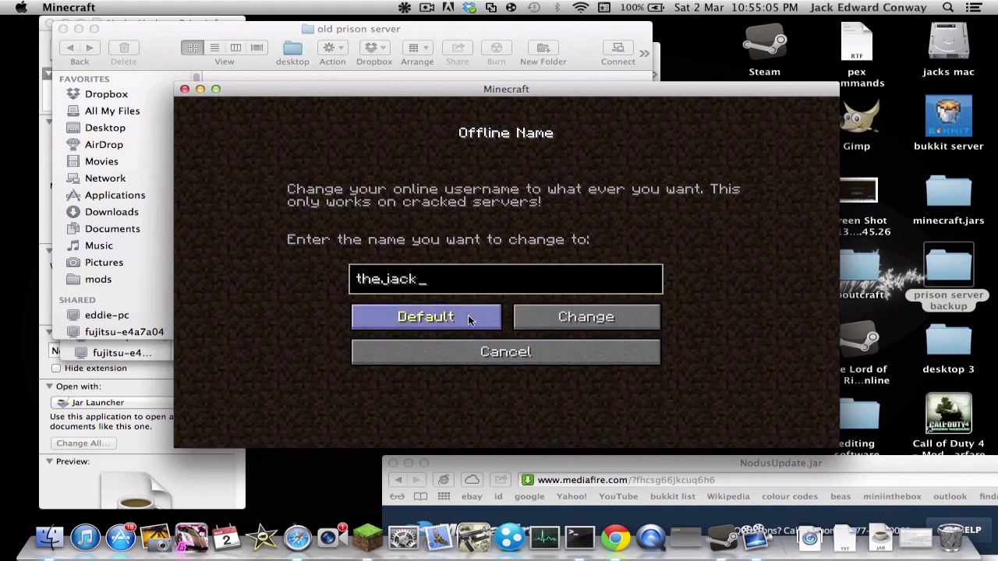
{"action": "left_click", "coordinate": [567, 319]}
{"action": "left_click", "coordinate": [684, 422]}
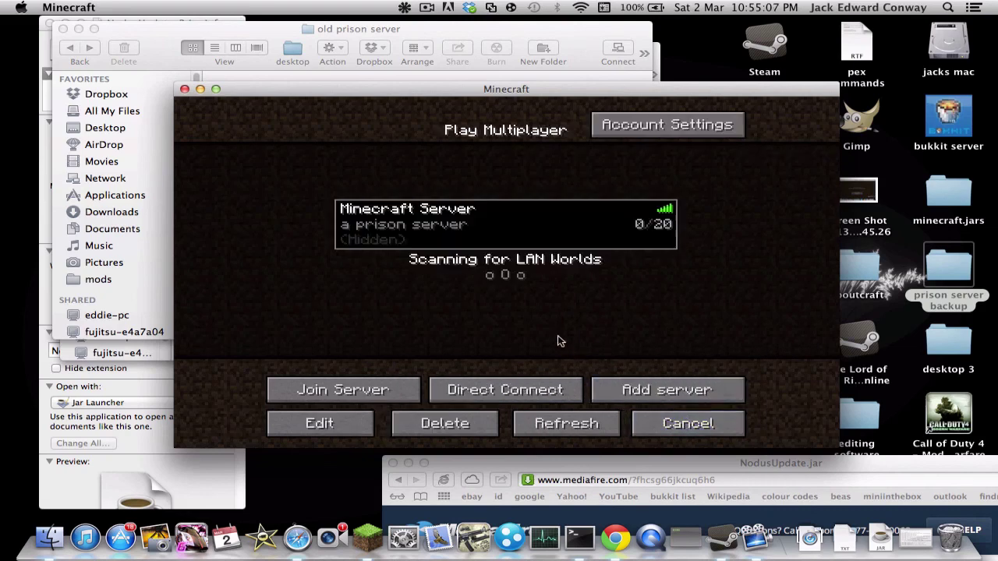
{"action": "double_click", "coordinate": [460, 219]}
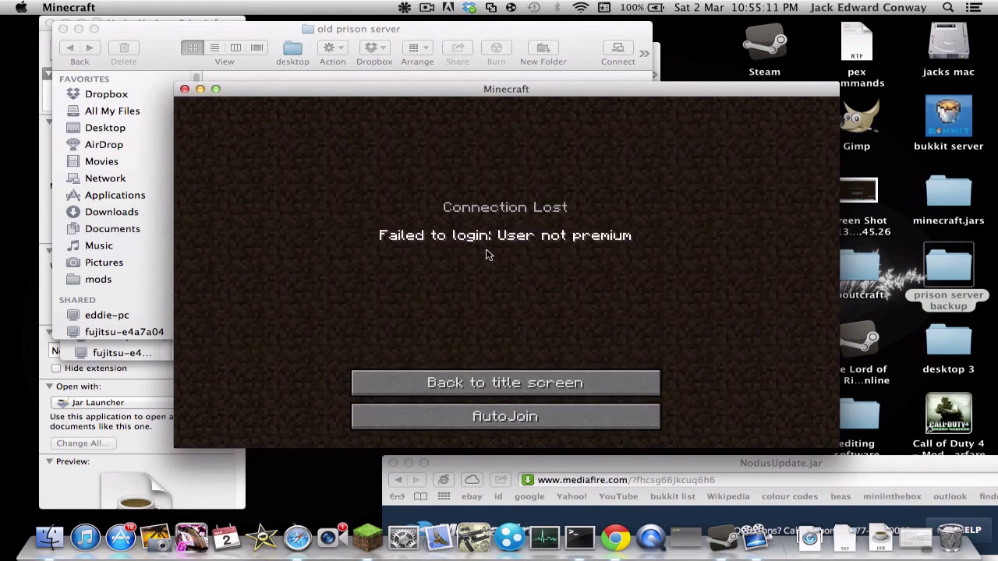
- Back in account settings, change the offline name to naqz127
{"action": "left_click", "coordinate": [519, 397]}
{"action": "left_click", "coordinate": [507, 297]}
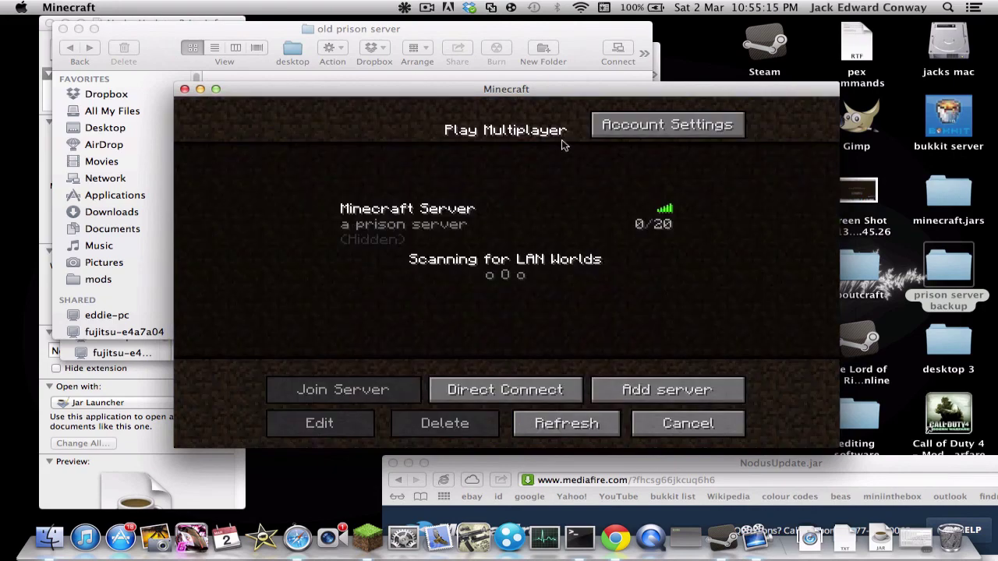
{"action": "left_click", "coordinate": [633, 124]}
{"action": "left_click", "coordinate": [569, 389]}
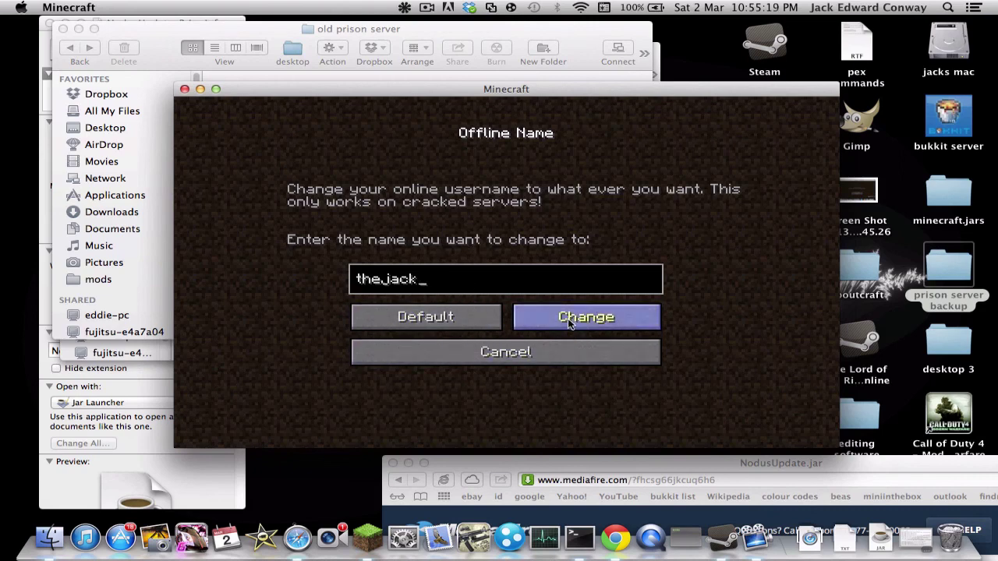
{"action": "key", "text": "BackSpace"}
{"action": "key", "text": "BackSpace"}
{"action": "key", "text": "BackSpace"}
{"action": "key", "text": "BackSpace"}
{"action": "key", "text": "BackSpace"}
{"action": "key", "text": "BackSpace"}
{"action": "type", "text": "ri"}
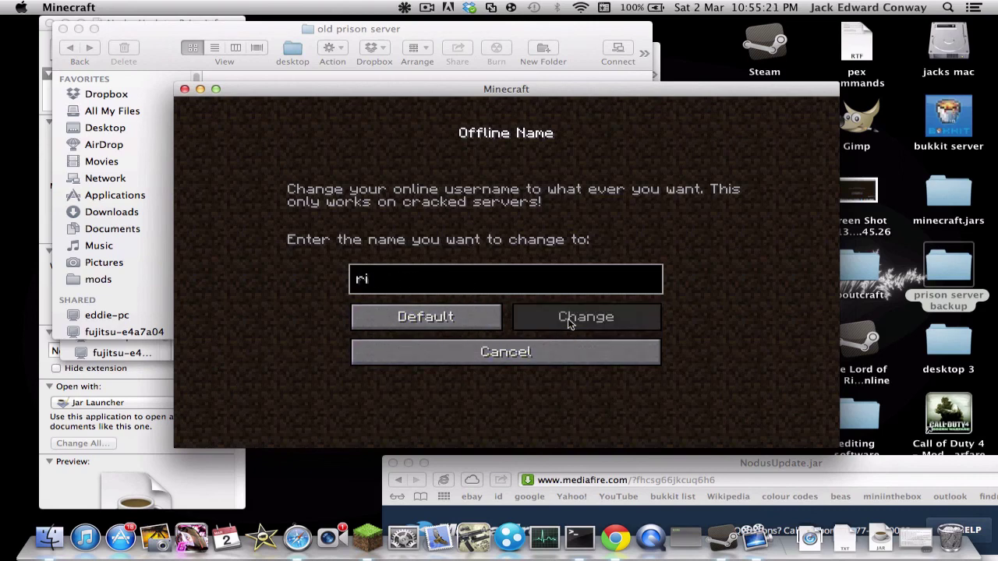
{"action": "type", "text": "nfdount"}
{"action": "key", "text": "BackSpace"}
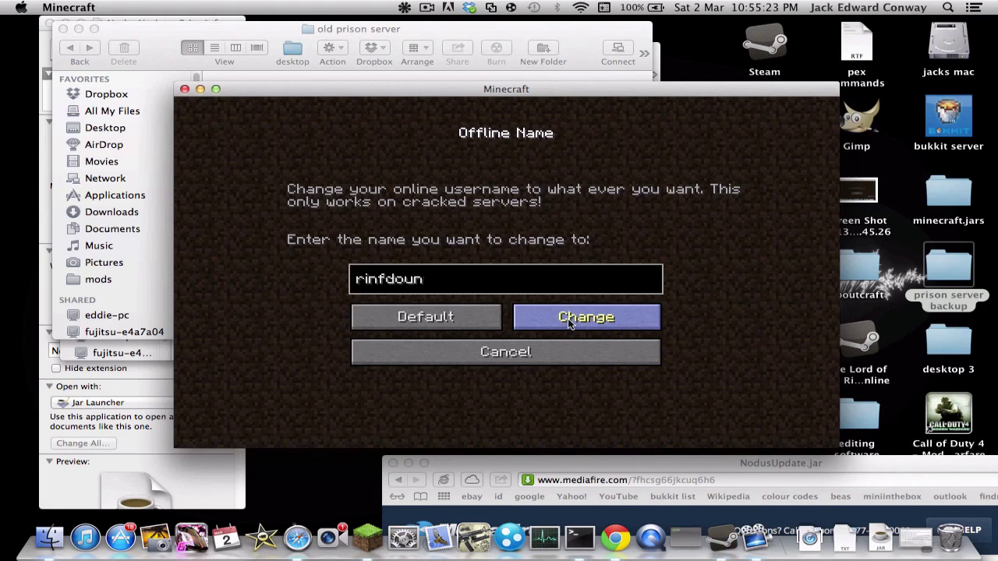
{"action": "key", "text": "BackSpace"}
{"action": "key", "text": "BackSpace"}
{"action": "key", "text": "BackSpace"}
{"action": "key", "text": "BackSpace"}
{"action": "key", "text": "BackSpace"}
{"action": "key", "text": "BackSpace"}
{"action": "key", "text": "BackSpace"}
{"action": "key", "text": "BackSpace"}
{"action": "type", "text": "naqz127"}
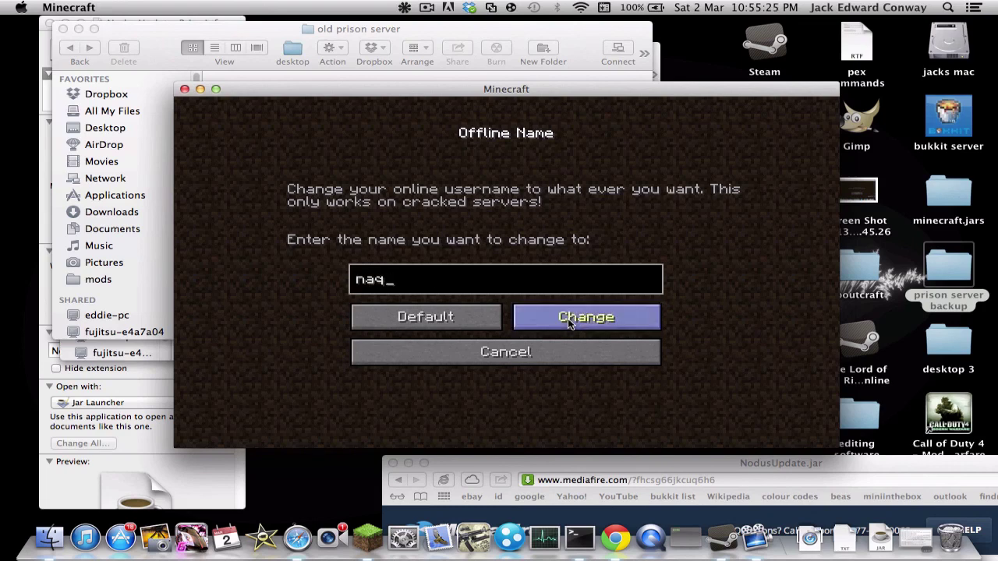
{"action": "left_click", "coordinate": [602, 326]}
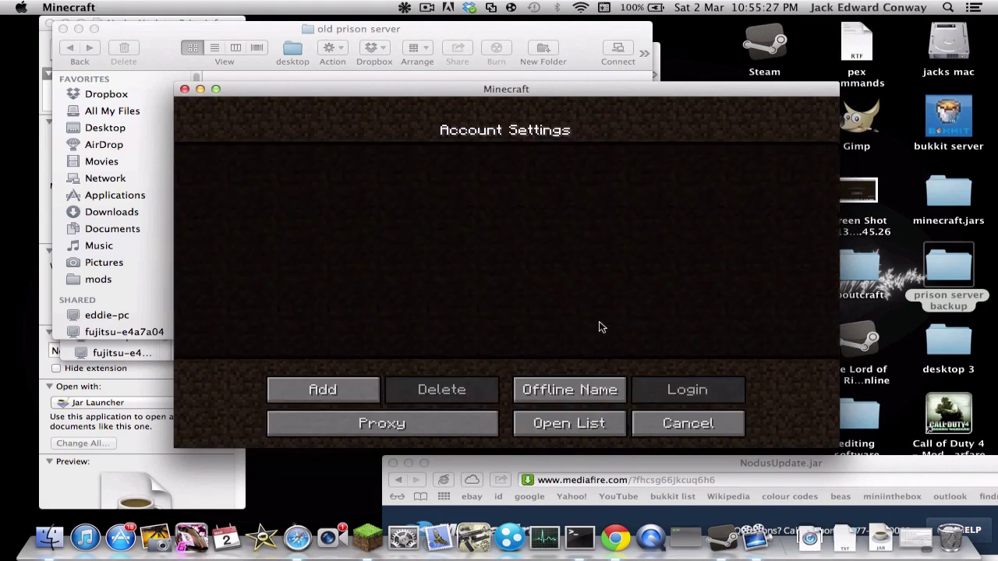
- Retry joining the prison server, which fails with "Failed to login: Bad login"
{"action": "left_click", "coordinate": [639, 412]}
{"action": "double_click", "coordinate": [457, 229]}
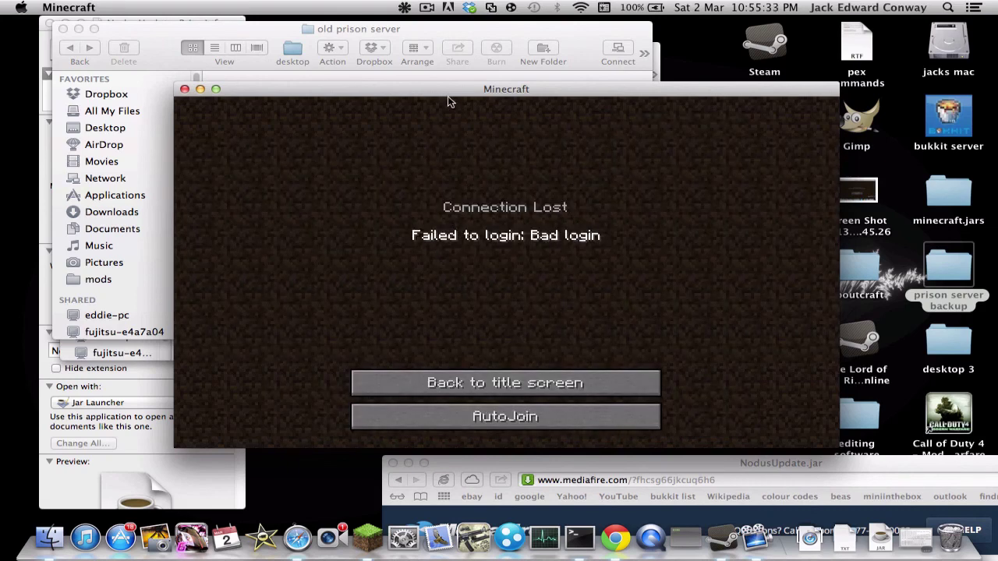
{"action": "left_click_drag", "start_coordinate": [449, 101], "coordinate": [393, 36]}
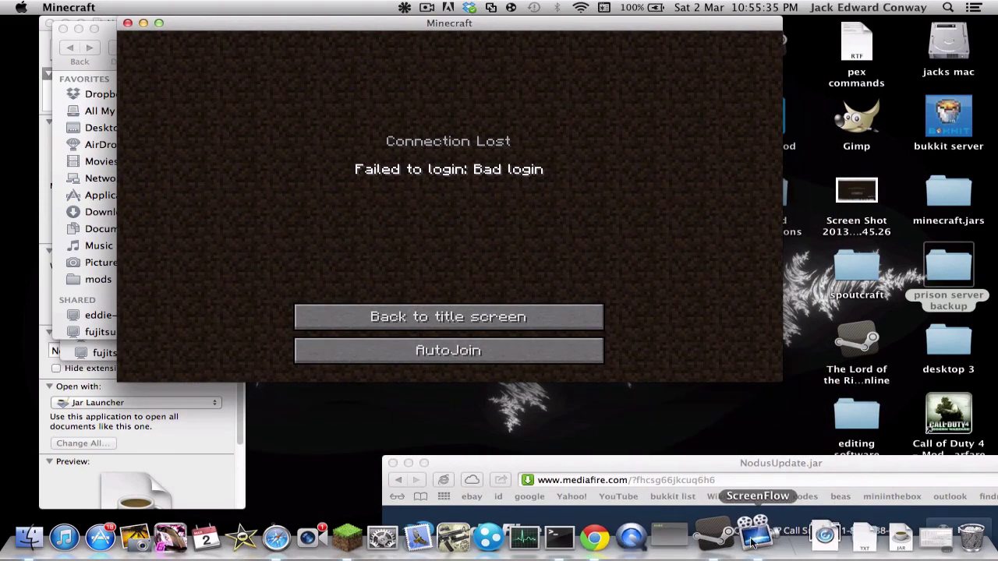
- Stop the Bukkit server with the stop command in Terminal and close its console window
{"action": "left_click", "coordinate": [569, 536]}
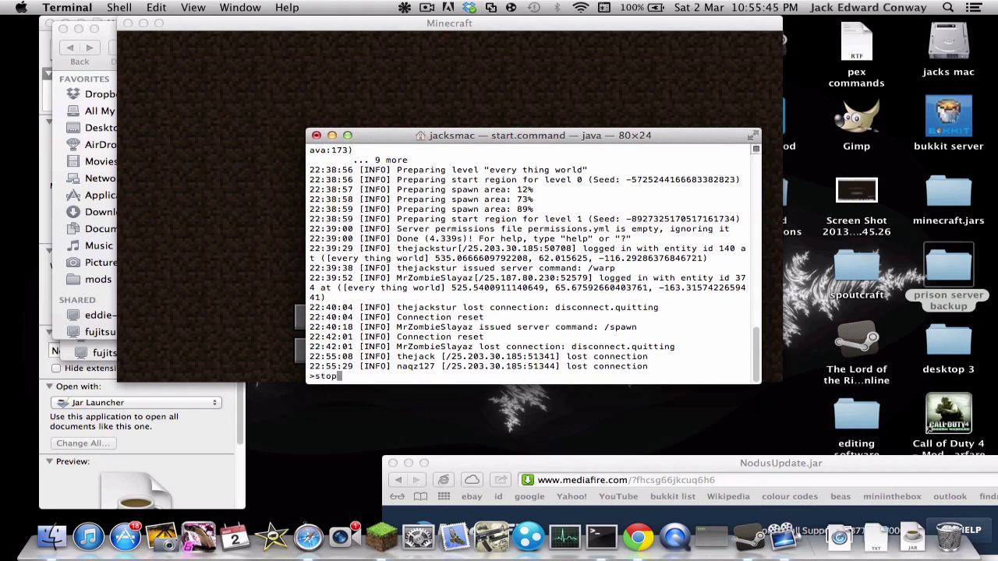
{"action": "key", "text": "Return"}
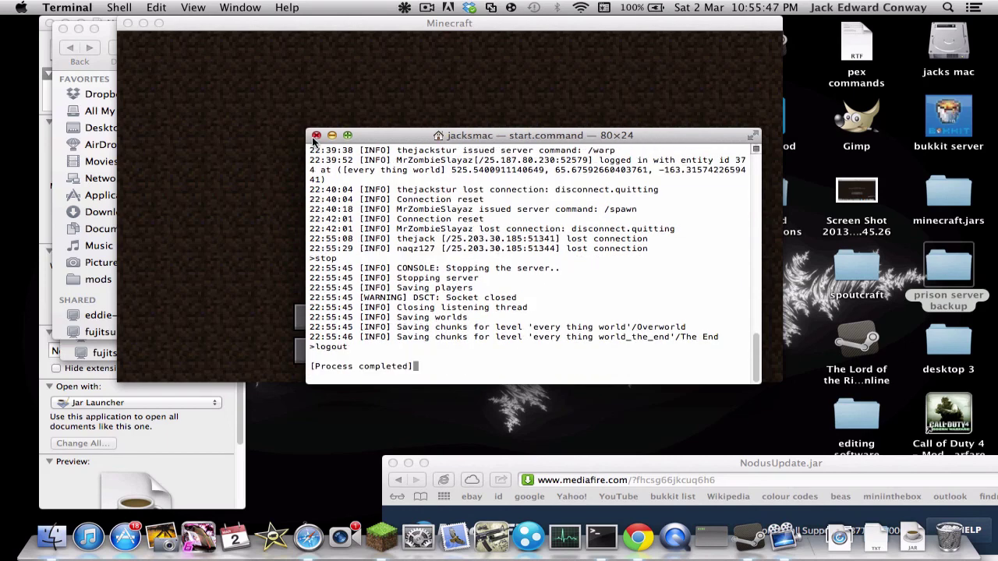
{"action": "left_click", "coordinate": [315, 136]}
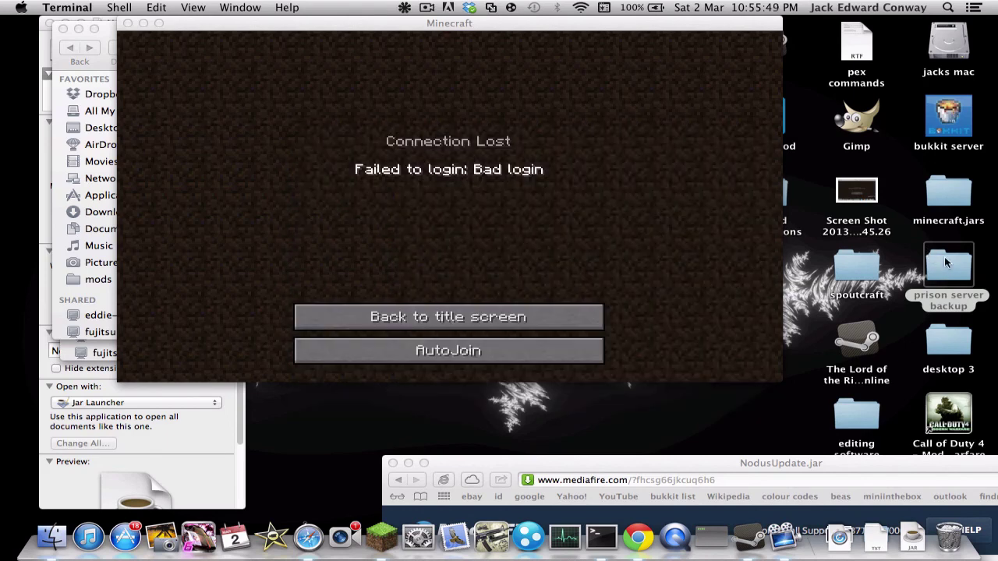
- Set online-mode to false in the bukkit server's server.properties, save it, and relaunch start.command
{"action": "double_click", "coordinate": [948, 124]}
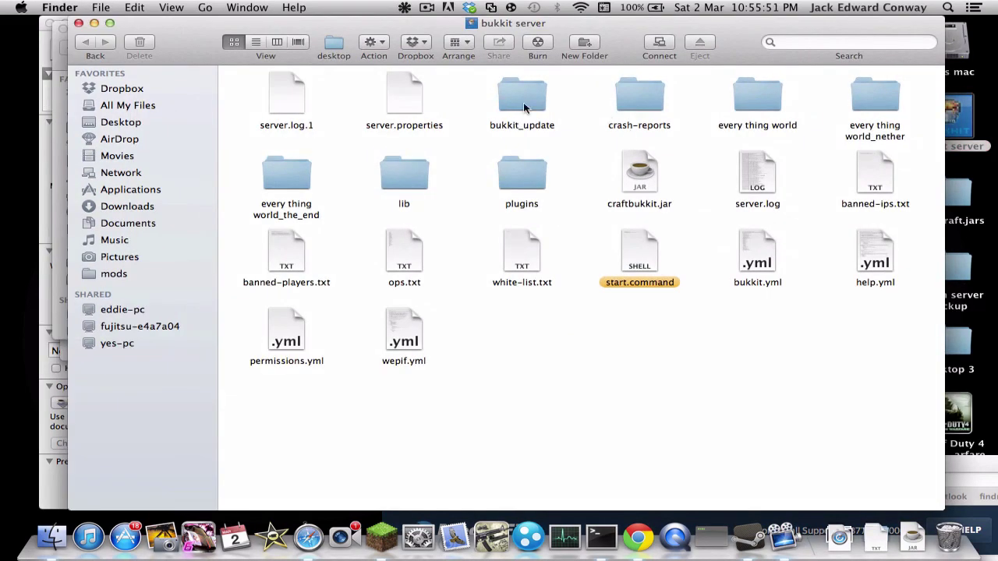
{"action": "double_click", "coordinate": [397, 103]}
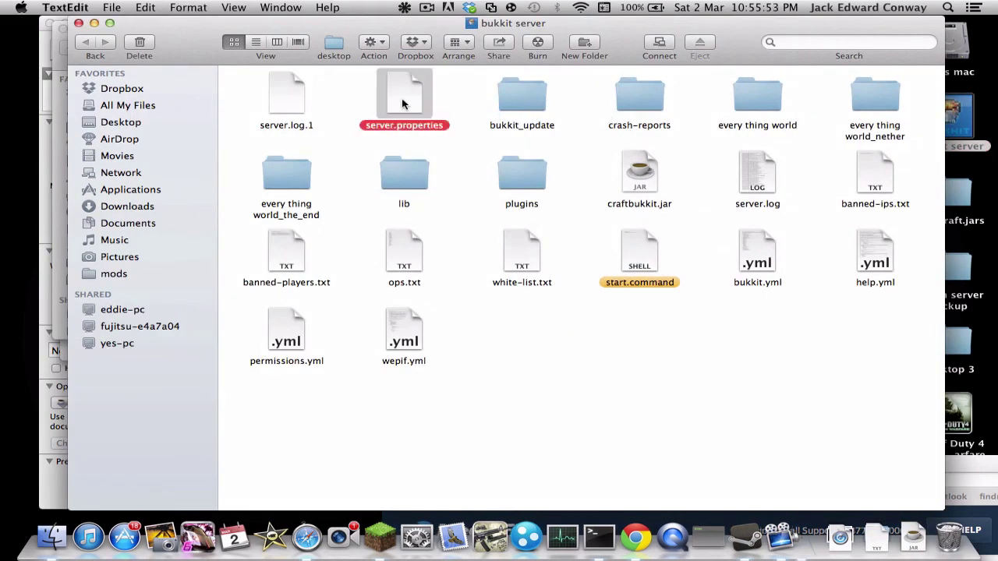
{"action": "left_click", "coordinate": [197, 227]}
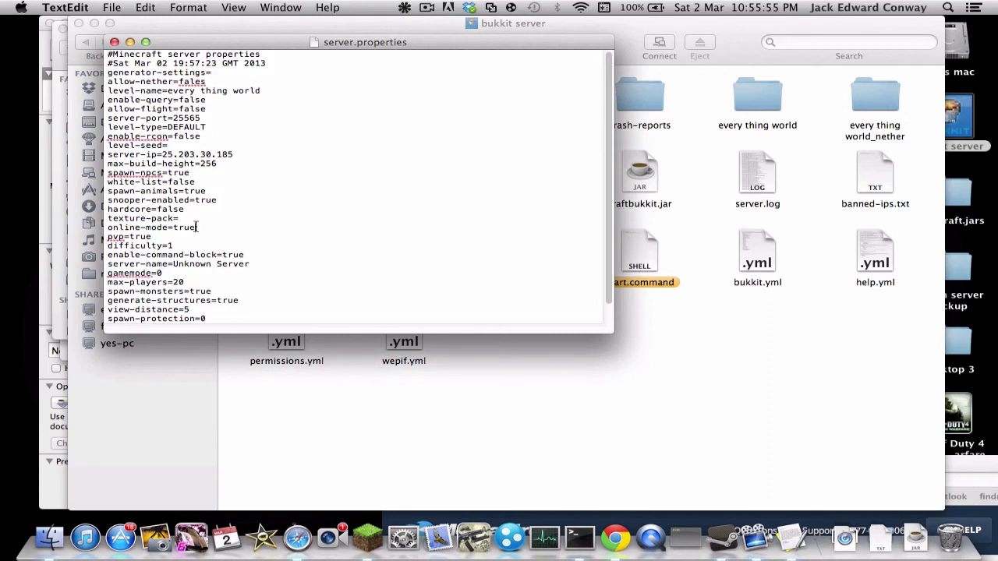
{"action": "key", "text": "BackSpace"}
{"action": "key", "text": "BackSpace"}
{"action": "key", "text": "BackSpace"}
{"action": "key", "text": "BackSpace"}
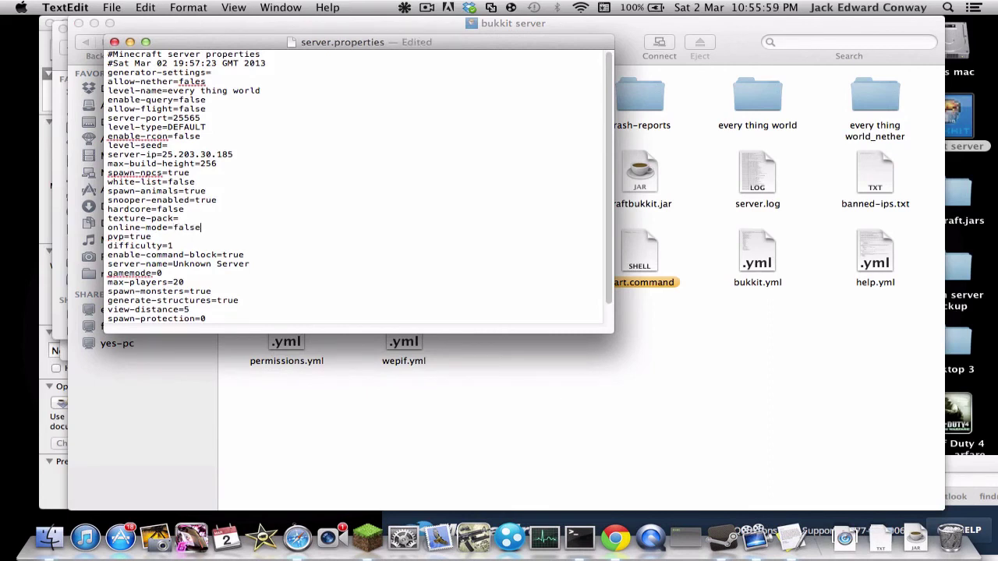
{"action": "left_click", "coordinate": [112, 8]}
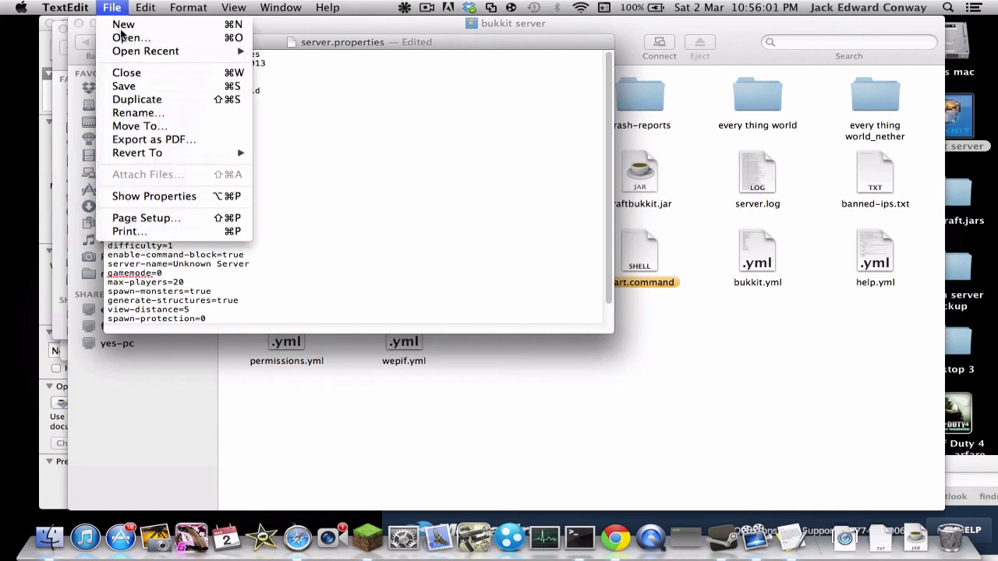
{"action": "left_click", "coordinate": [126, 86]}
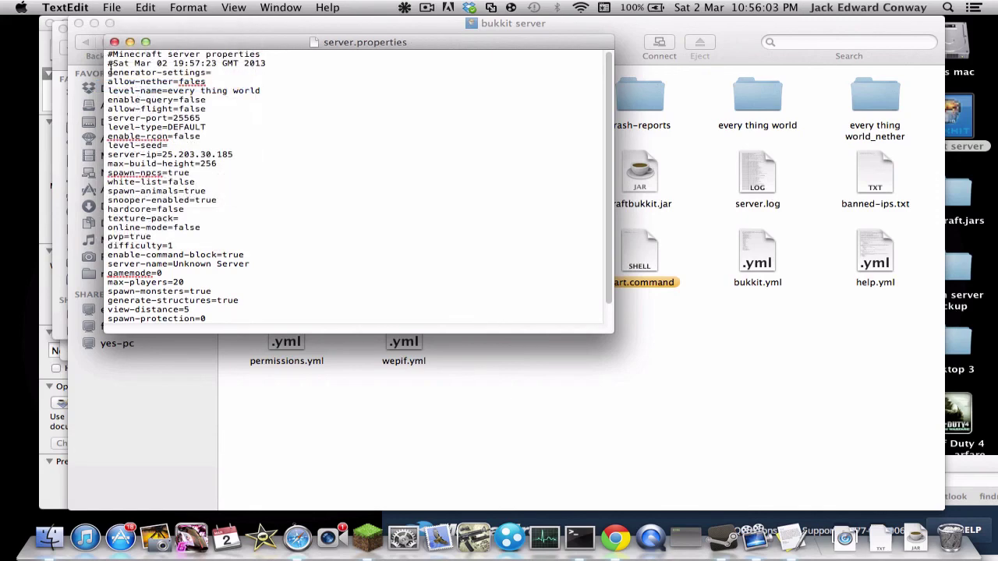
{"action": "left_click", "coordinate": [113, 41]}
{"action": "double_click", "coordinate": [640, 251]}
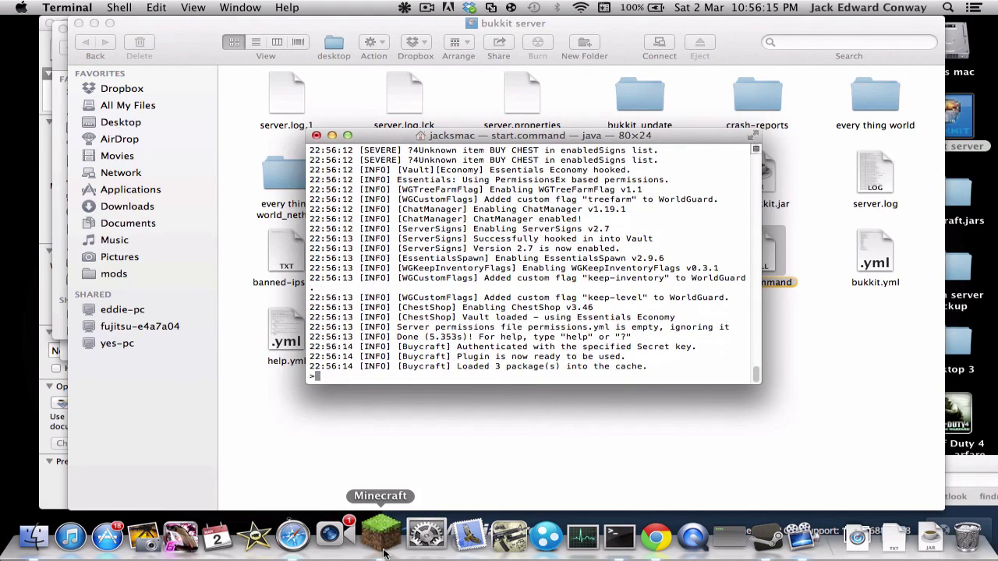
- Switch back to Minecraft and maximise the game window to full screen
{"action": "left_click", "coordinate": [384, 546]}
{"action": "left_click", "coordinate": [444, 321]}
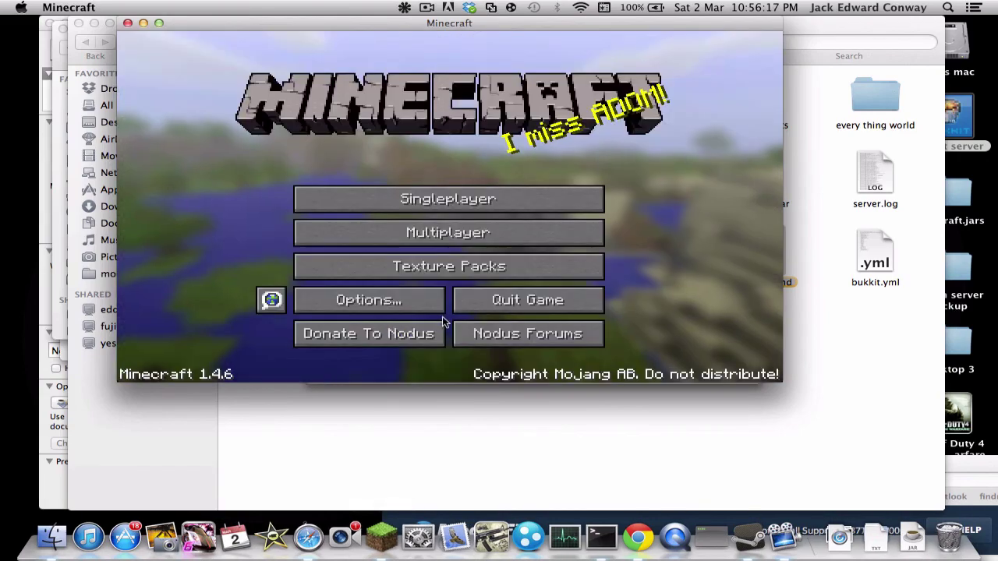
{"action": "left_click", "coordinate": [439, 234]}
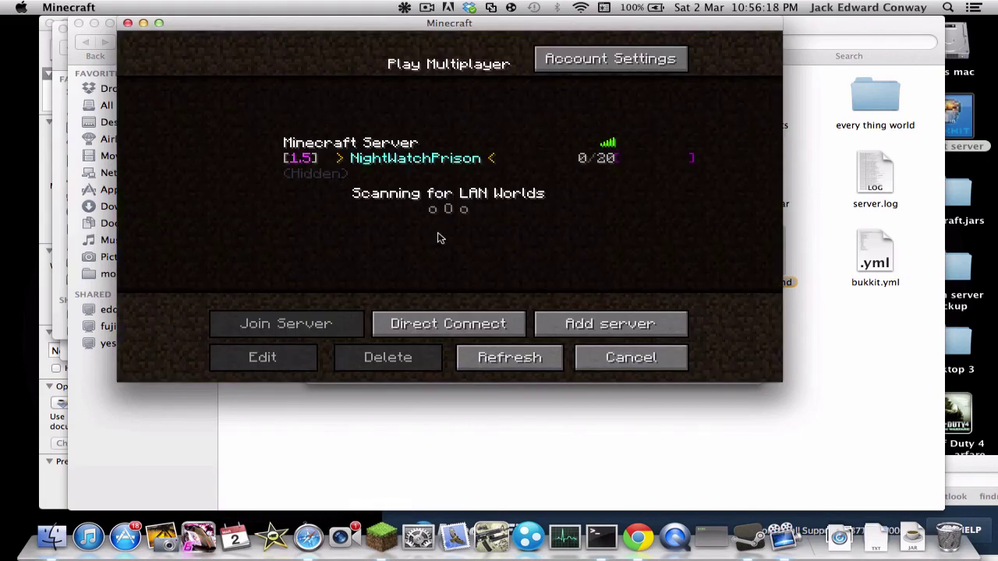
{"action": "left_click", "coordinate": [439, 156]}
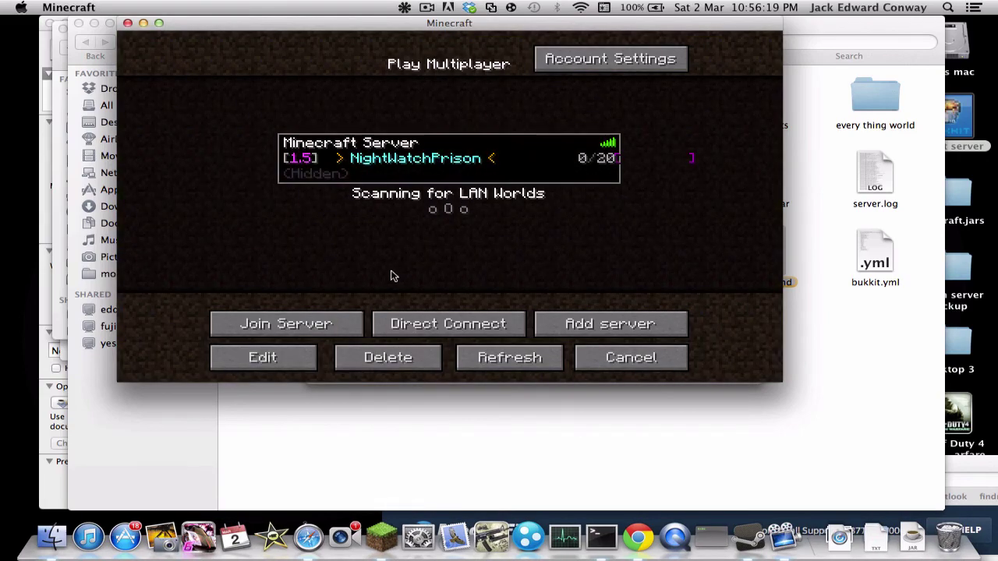
{"action": "left_click", "coordinate": [159, 23]}
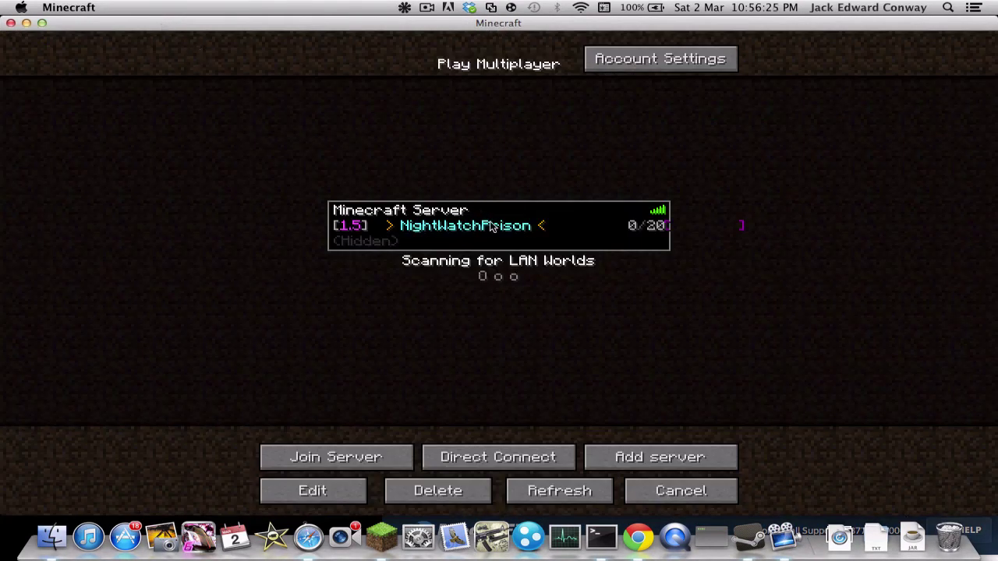
- Check the andvenom Faithful 64x texture pack, then join the Prison Server from Multiplayer
{"action": "left_click", "coordinate": [694, 494]}
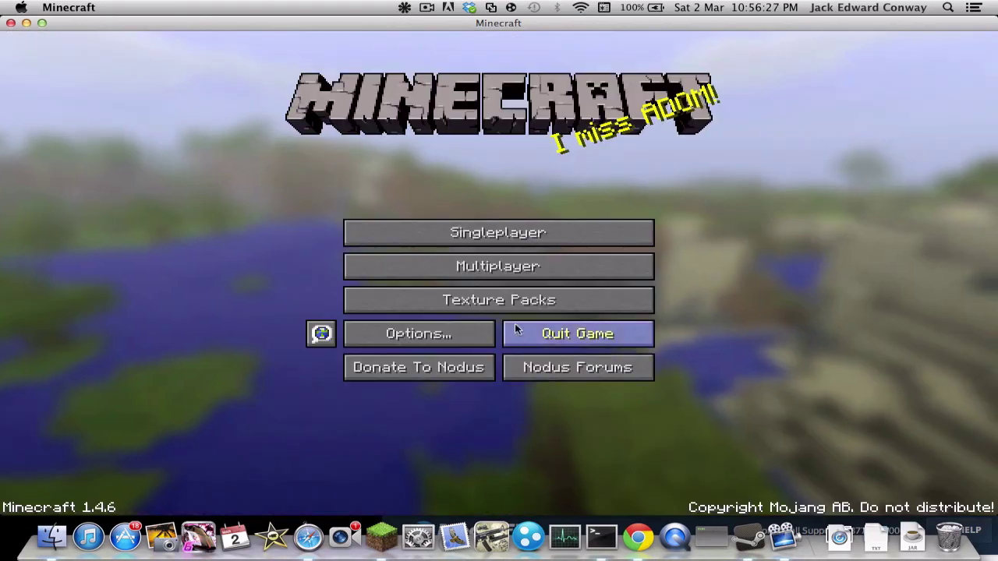
{"action": "left_click", "coordinate": [477, 300]}
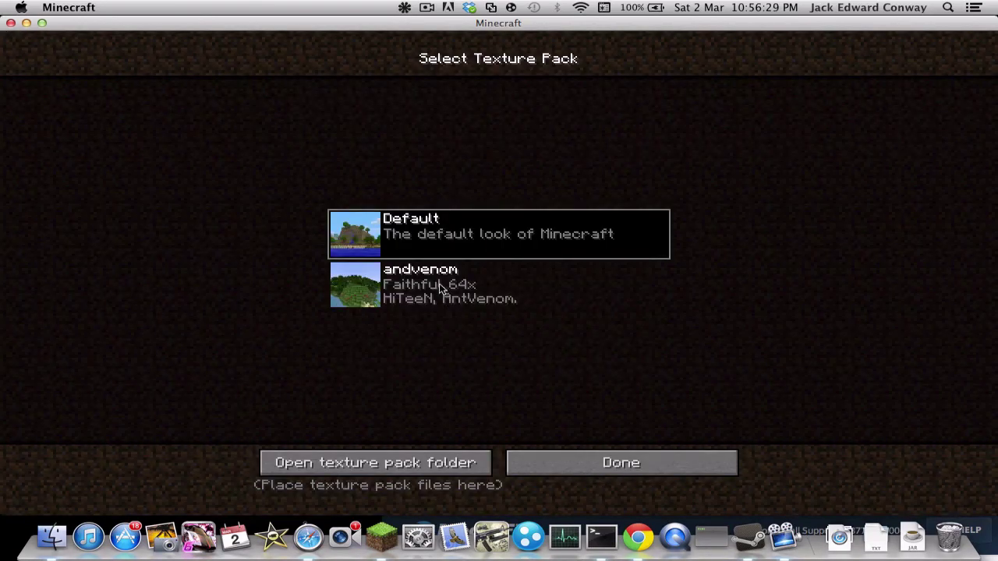
{"action": "left_click", "coordinate": [577, 460]}
{"action": "left_click", "coordinate": [482, 263]}
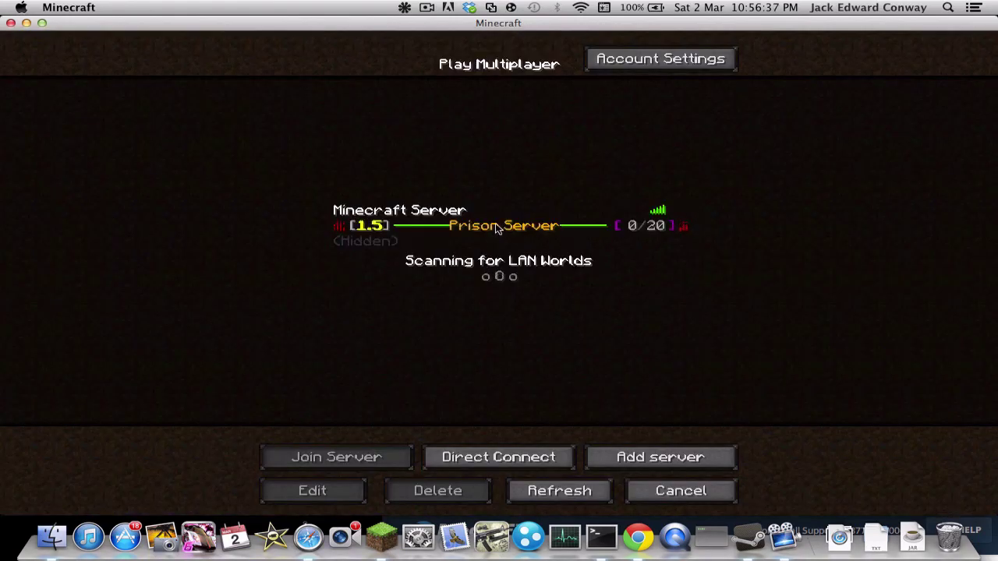
{"action": "left_click", "coordinate": [409, 226]}
{"action": "left_click", "coordinate": [364, 458]}
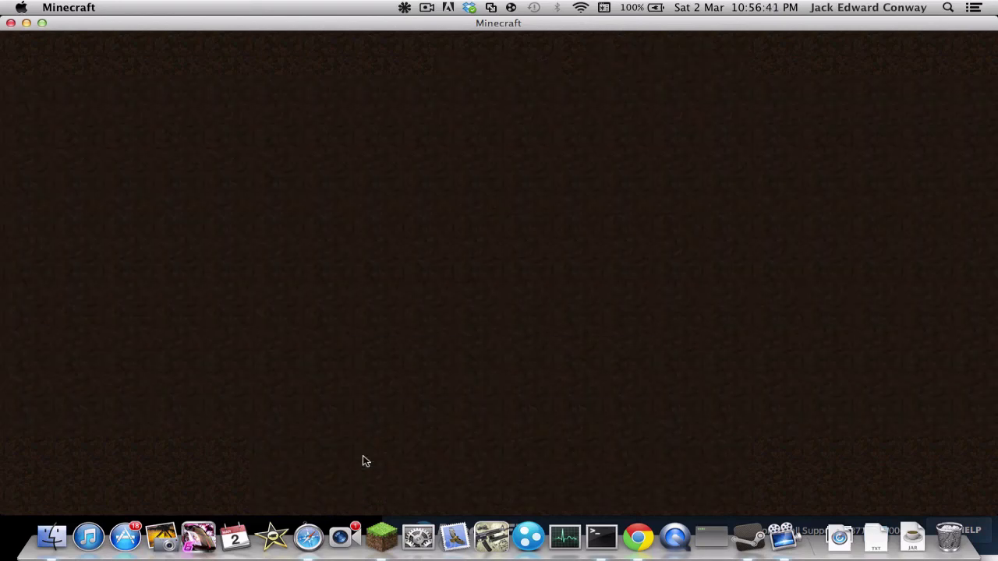
- Reset the offline player name to Default in Account Settings and rejoin the prison server
{"action": "left_click", "coordinate": [480, 343]}
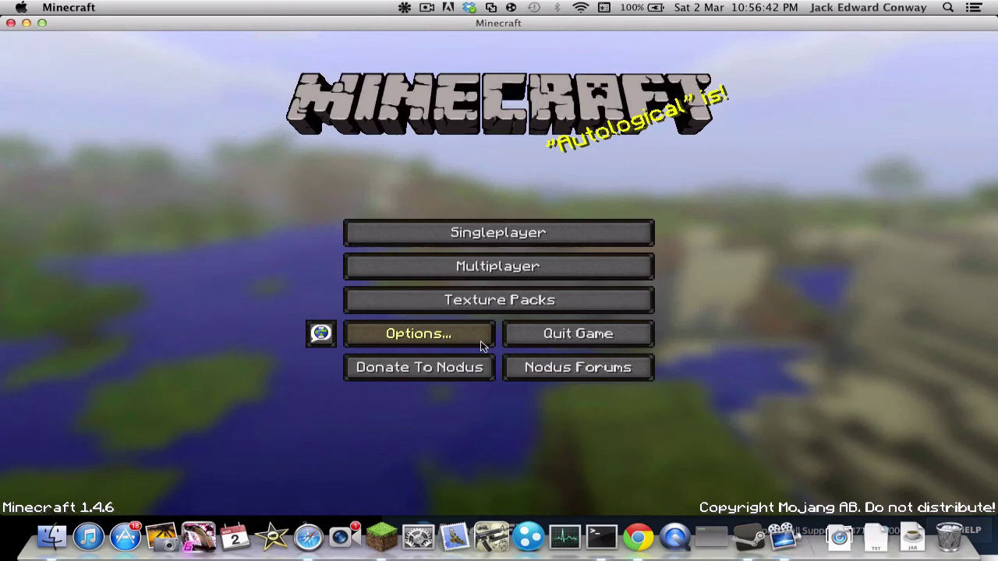
{"action": "left_click", "coordinate": [481, 266]}
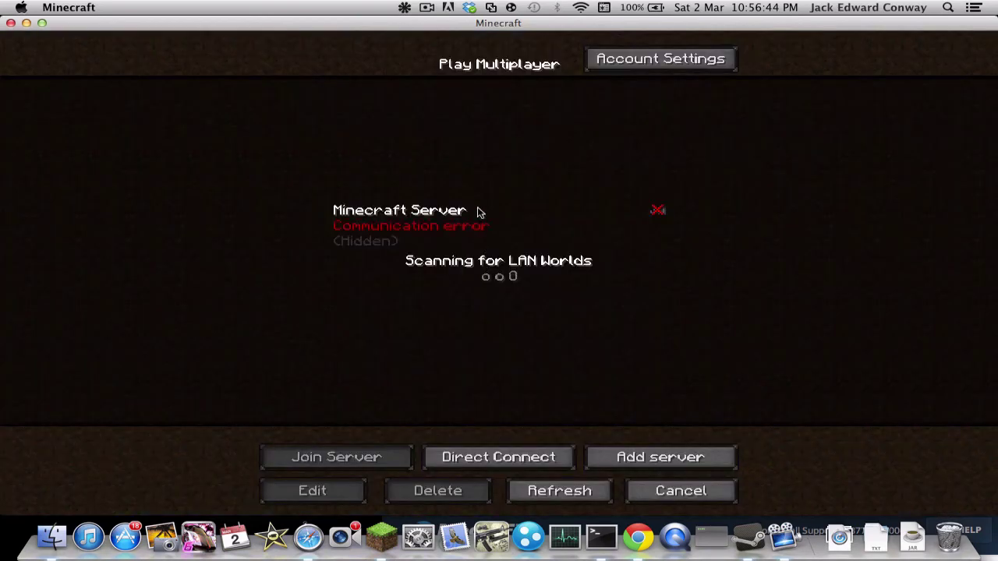
{"action": "left_click", "coordinate": [607, 62]}
{"action": "left_click", "coordinate": [575, 462]}
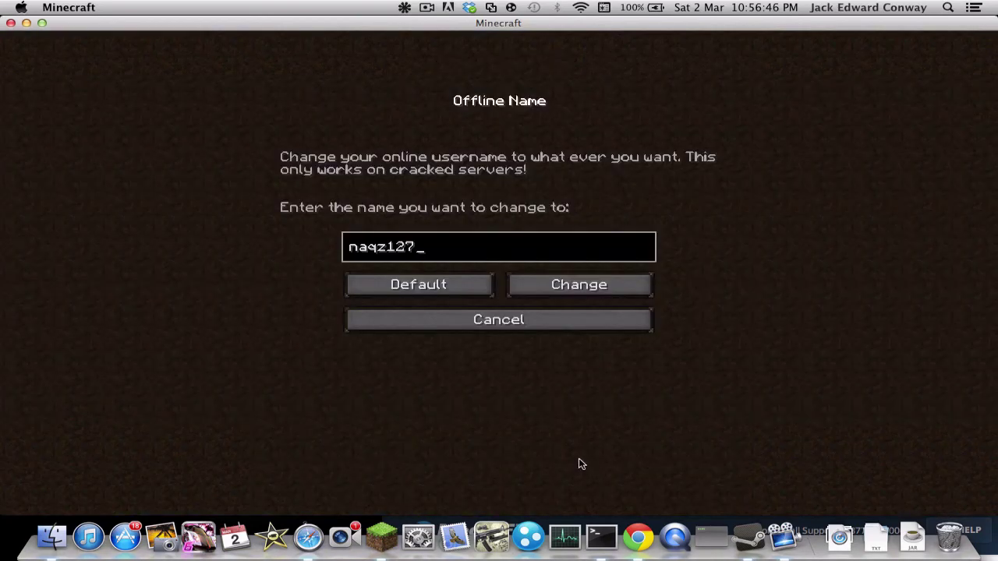
{"action": "left_click", "coordinate": [451, 282]}
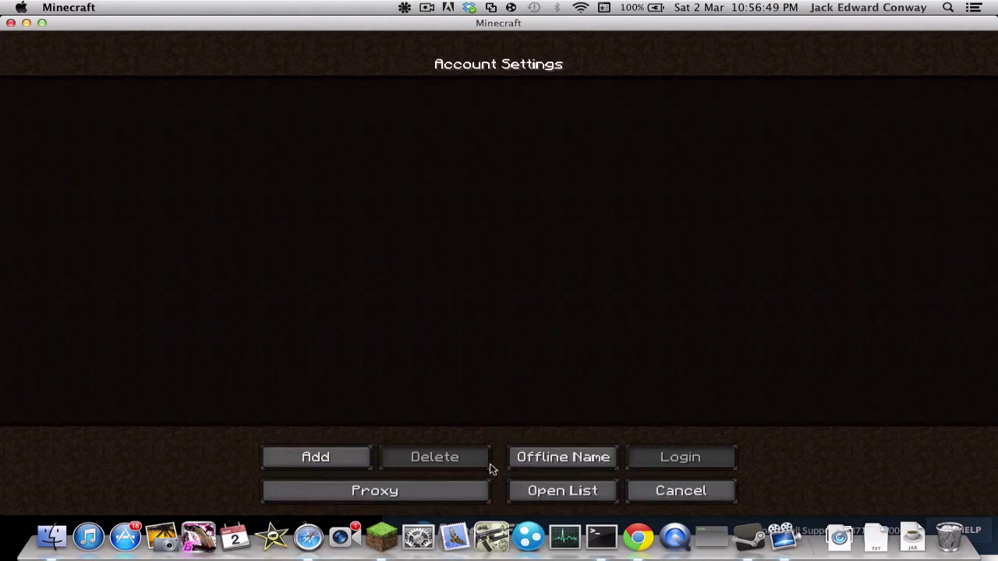
{"action": "left_click", "coordinate": [684, 487]}
{"action": "double_click", "coordinate": [388, 230]}
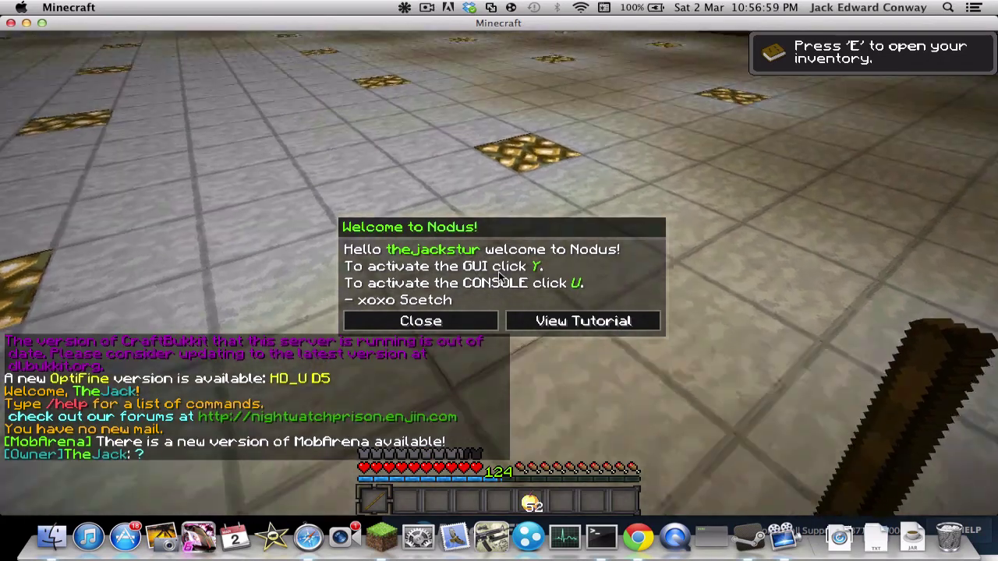
- Open the Nodus menu with Y, close its Welcome dialog, and exit the menu
{"action": "key", "text": "Escape"}
{"action": "key", "text": "Escape"}
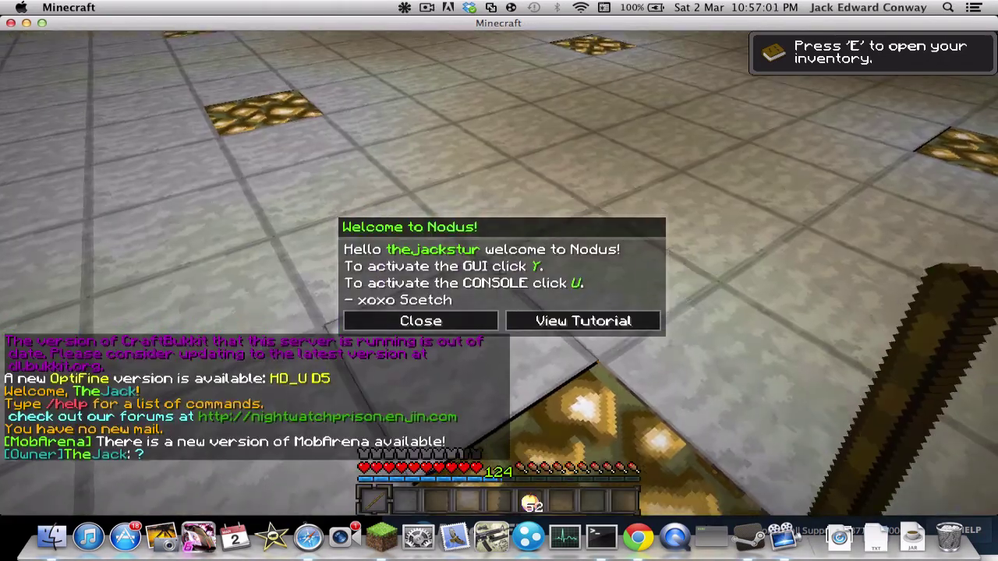
{"action": "key", "text": "y"}
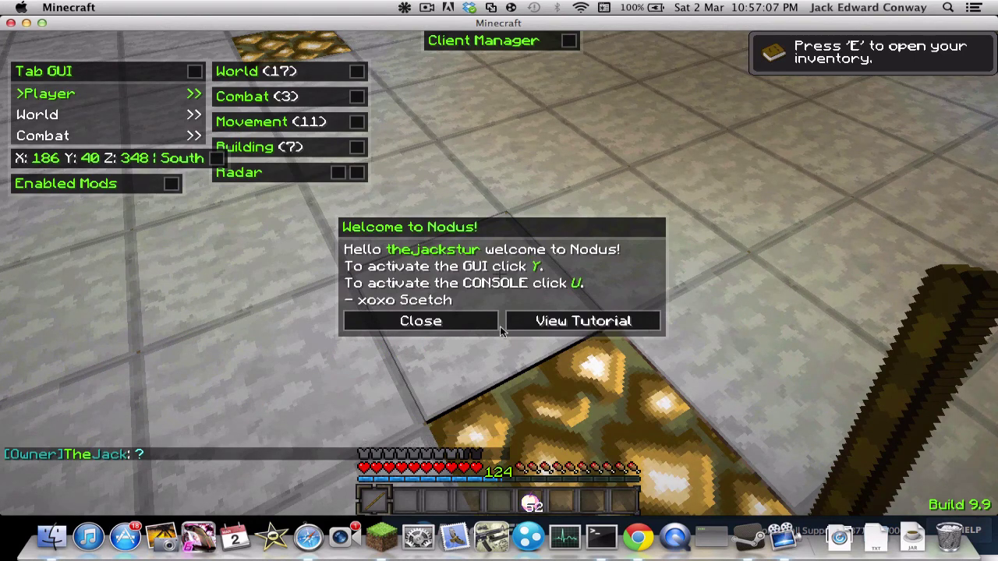
{"action": "left_click", "coordinate": [428, 322]}
{"action": "key", "text": "Escape"}
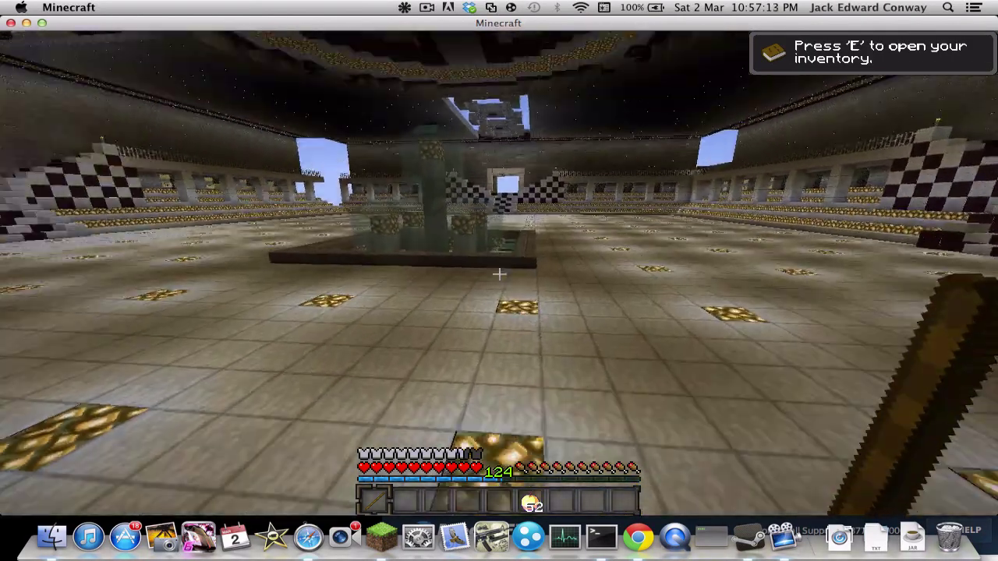
- Resume play, walk onto the arena floor, then reconnect to the prison server
{"action": "key", "text": "Escape"}
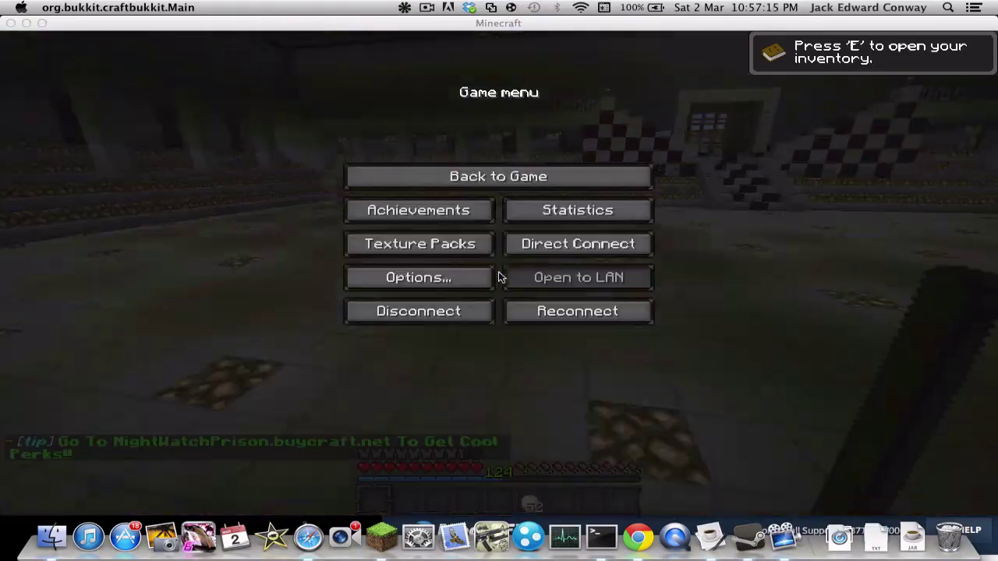
{"action": "left_click", "coordinate": [550, 173]}
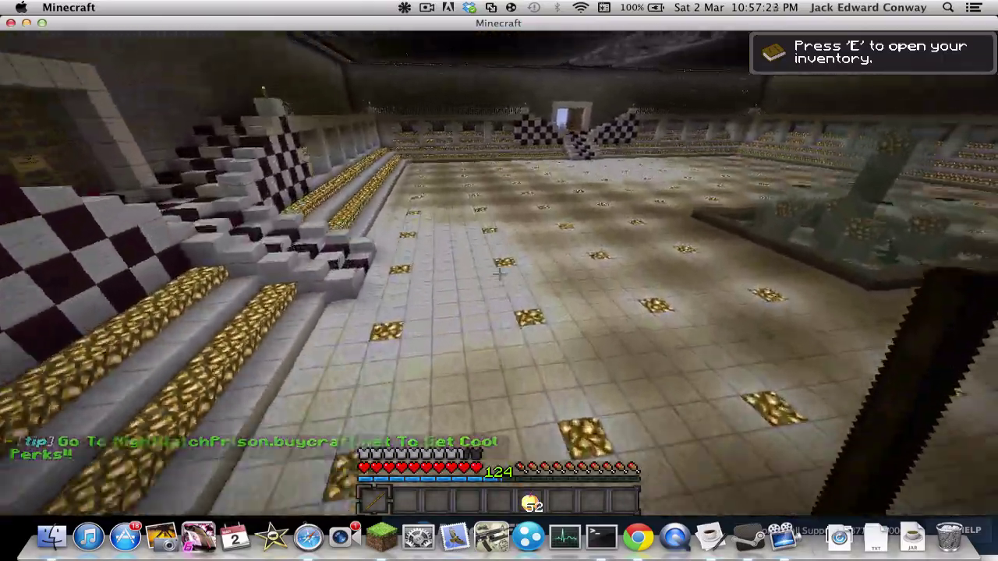
{"action": "key", "text": "w"}
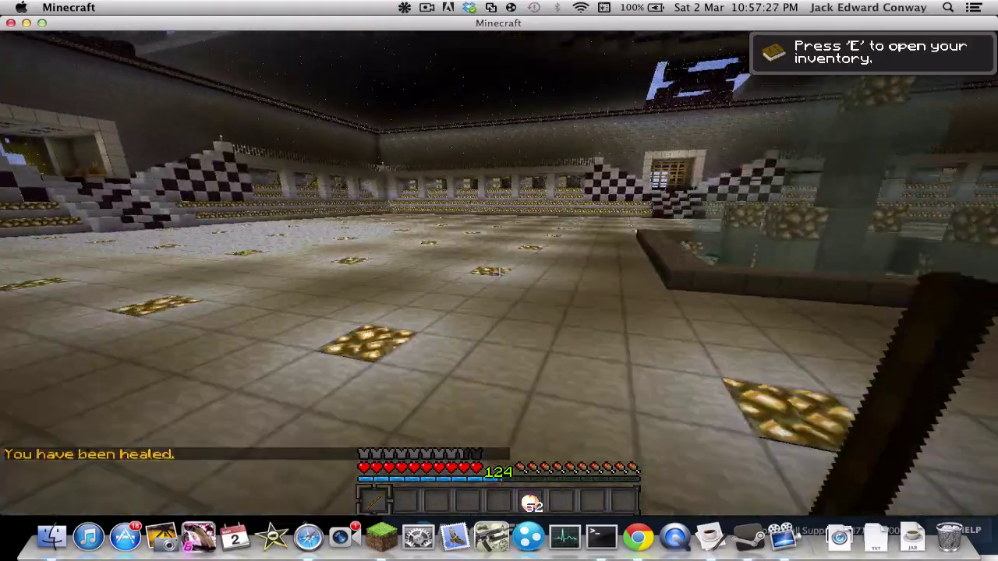
{"action": "key", "text": "2"}
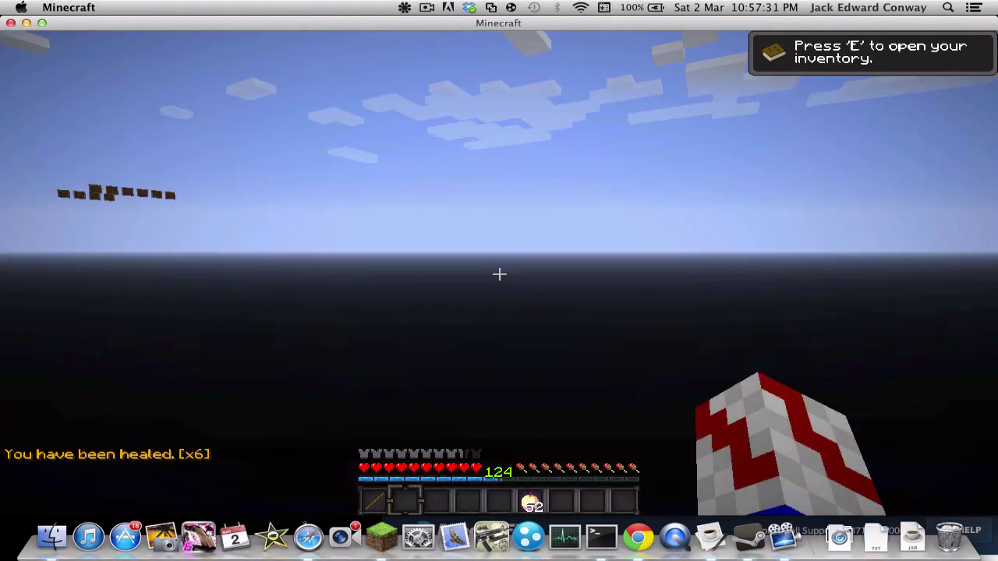
{"action": "key", "text": "Escape"}
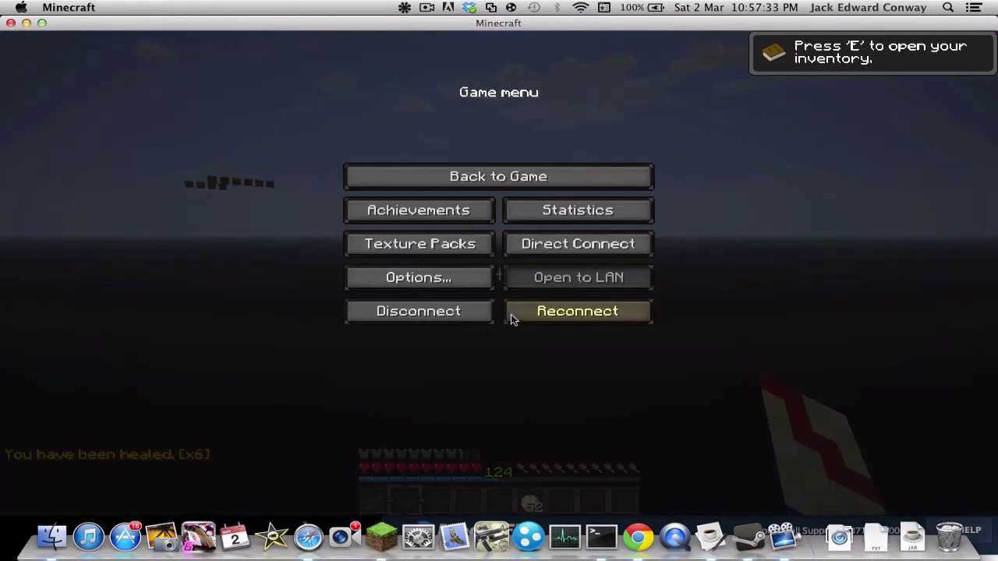
{"action": "left_click", "coordinate": [526, 314]}
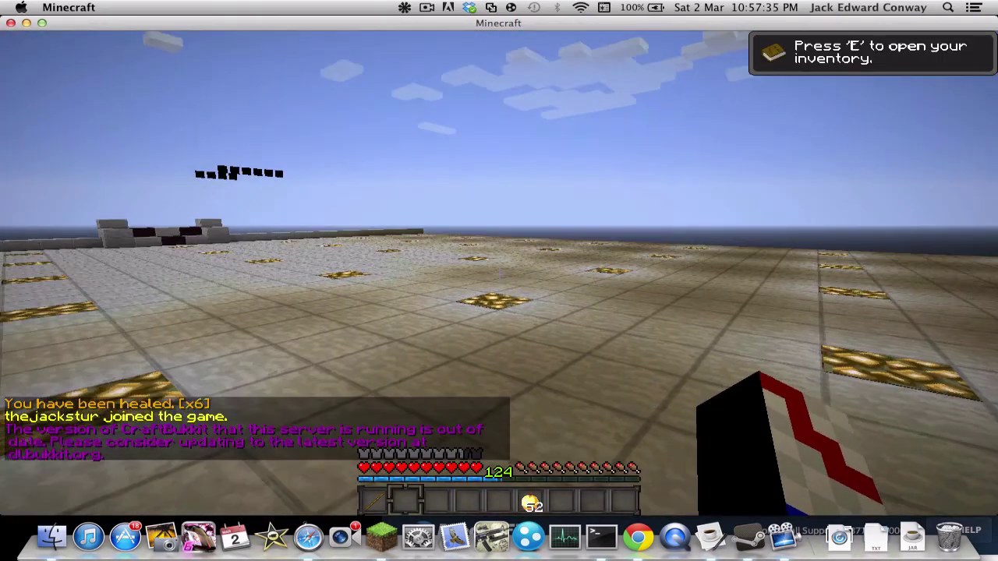
- Eat a Golden Apple and run the Nodus forcefield command to see its options
{"action": "scroll", "coordinate": [499, 281], "scroll_direction": "down", "scroll_amount": 2}
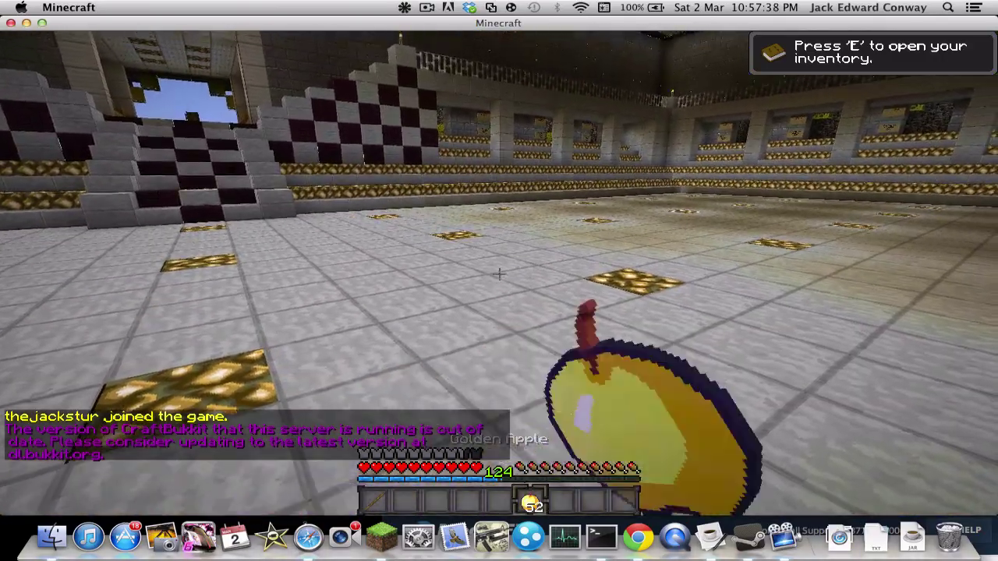
{"action": "right_click", "coordinate": [499, 274]}
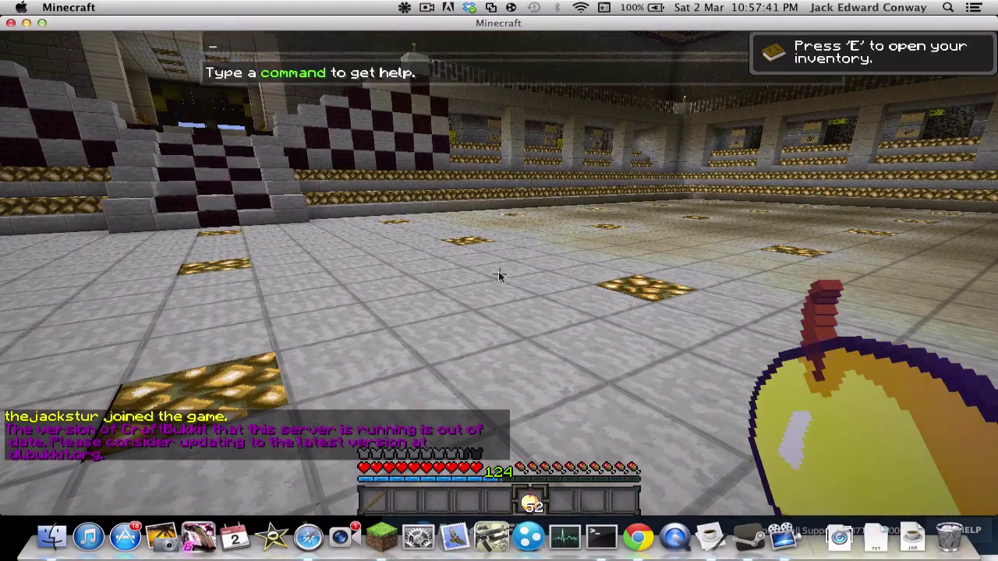
{"action": "type", "text": "fore"}
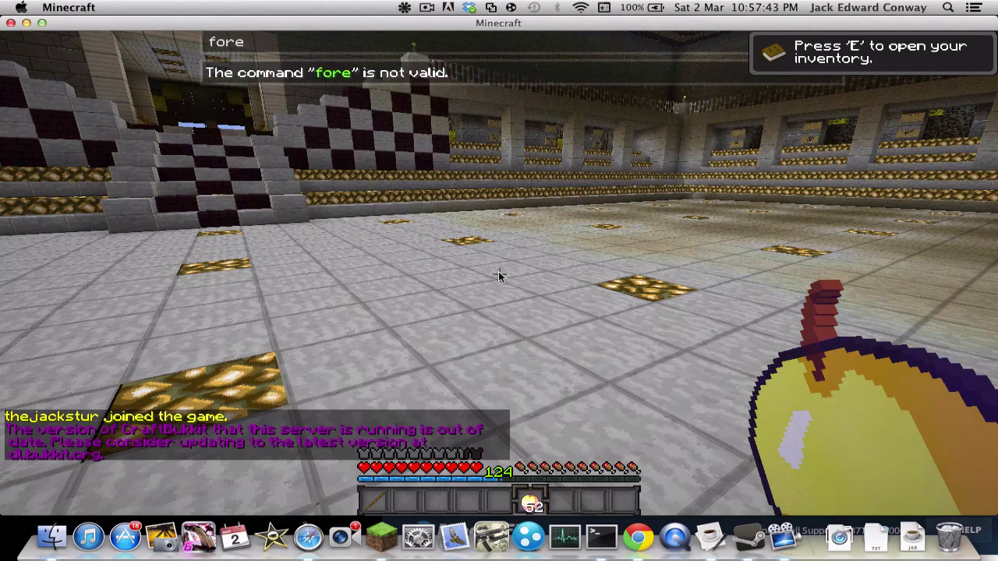
{"action": "key", "text": "BackSpace"}
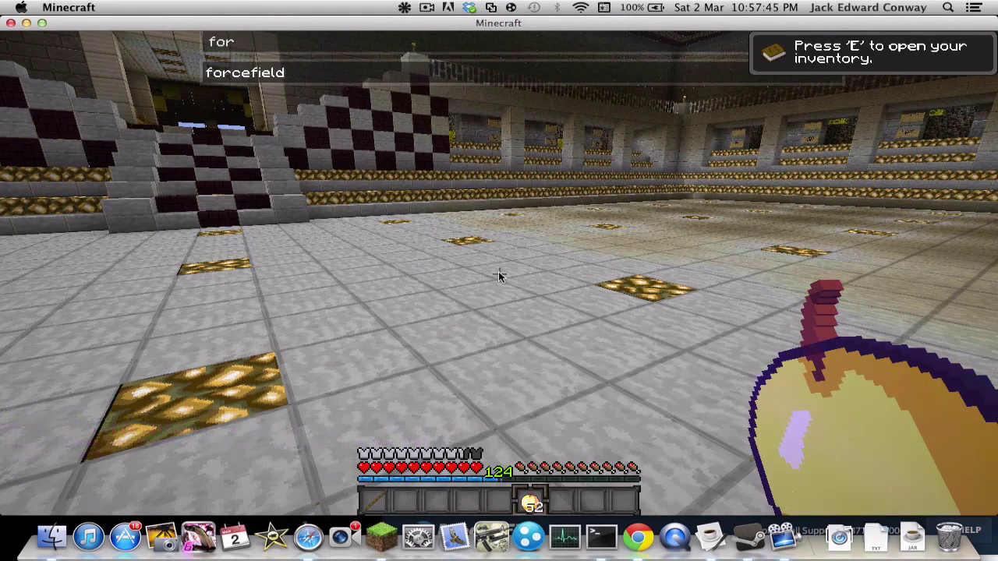
{"action": "type", "text": "cefield"}
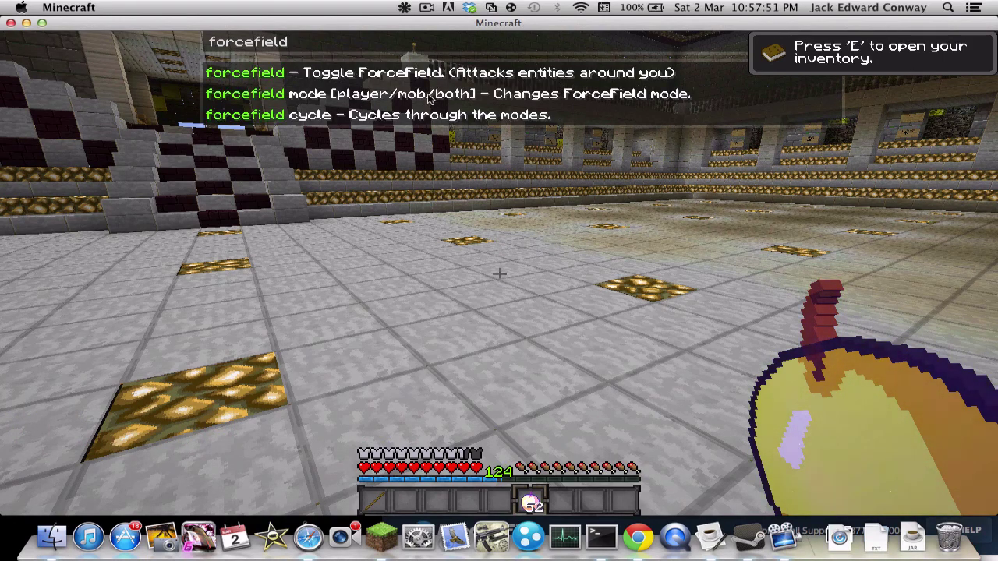
{"action": "key", "text": "Escape"}
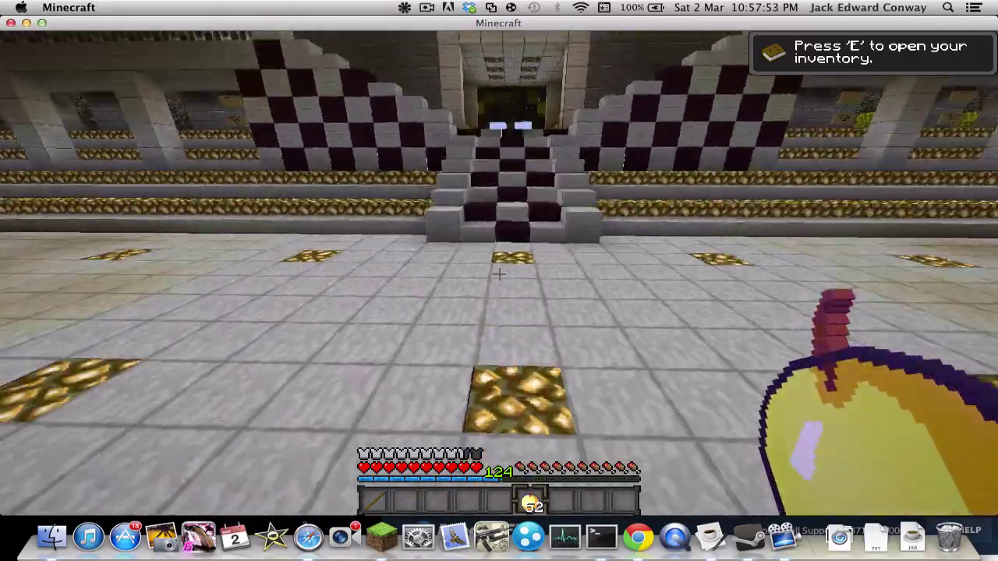
- Walk up the checkered stairs and back into the arena, then reopen the command console
{"action": "key", "text": "w"}
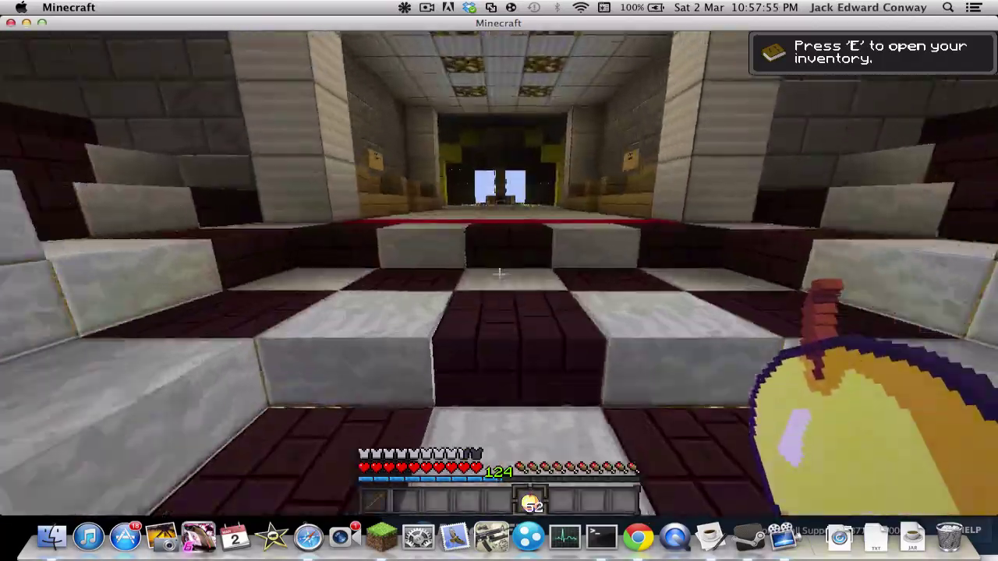
{"action": "key", "text": "w"}
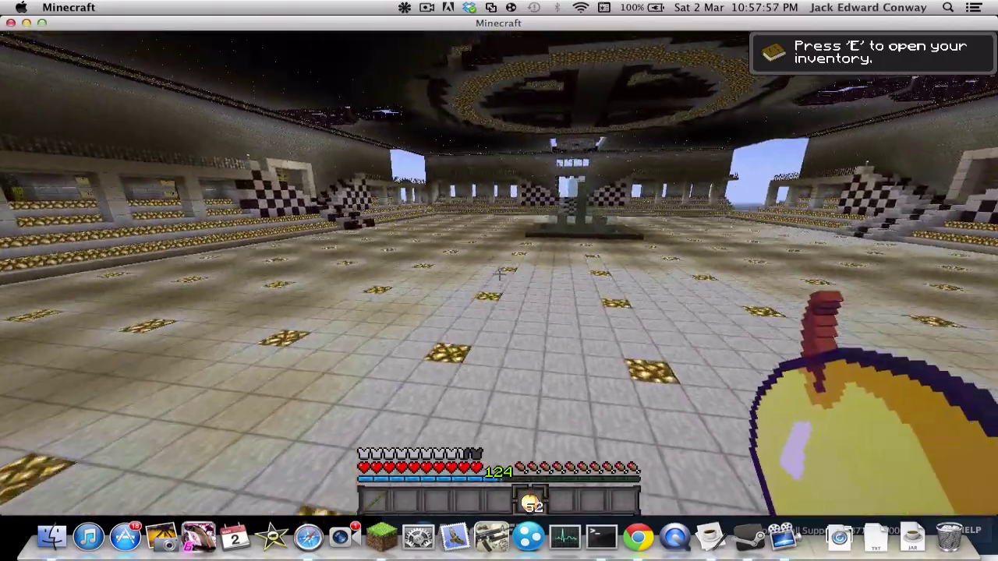
{"action": "type", "text": "t"}
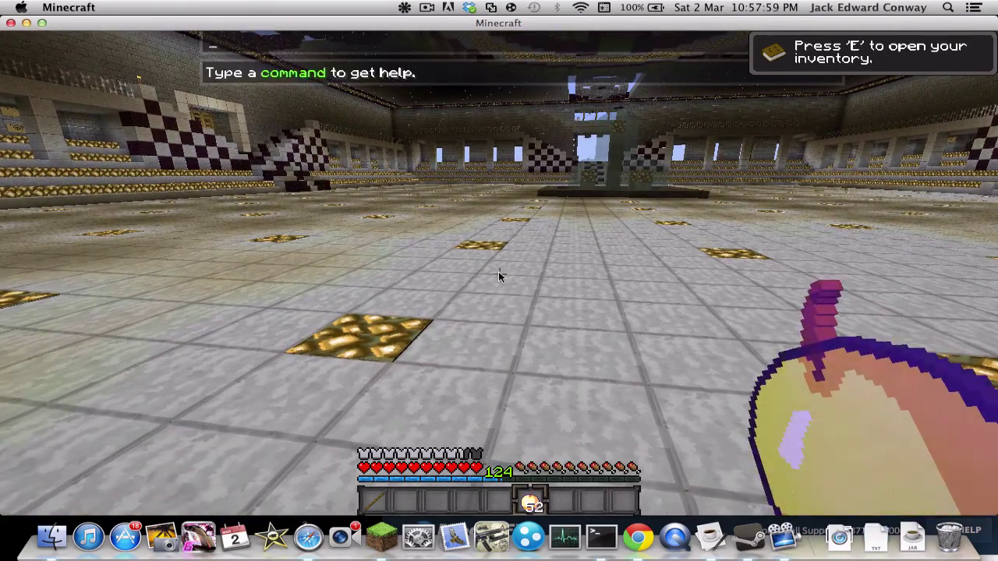
{"action": "type", "text": "flt"}
- Set the Nodus fly speed to 10000 and fly across the arena
{"action": "key", "text": "BackSpace"}
{"action": "type", "text": "y "}
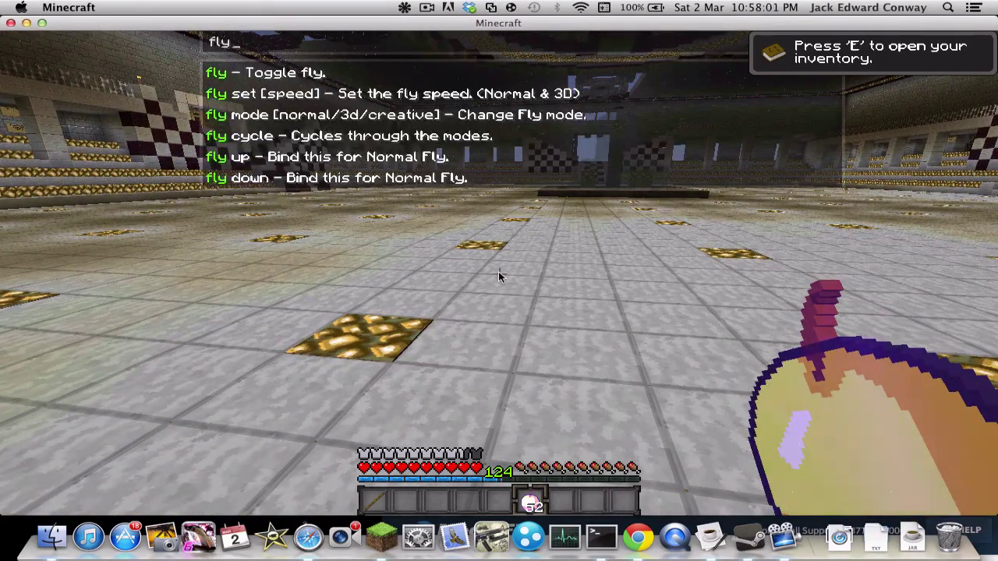
{"action": "type", "text": "set"}
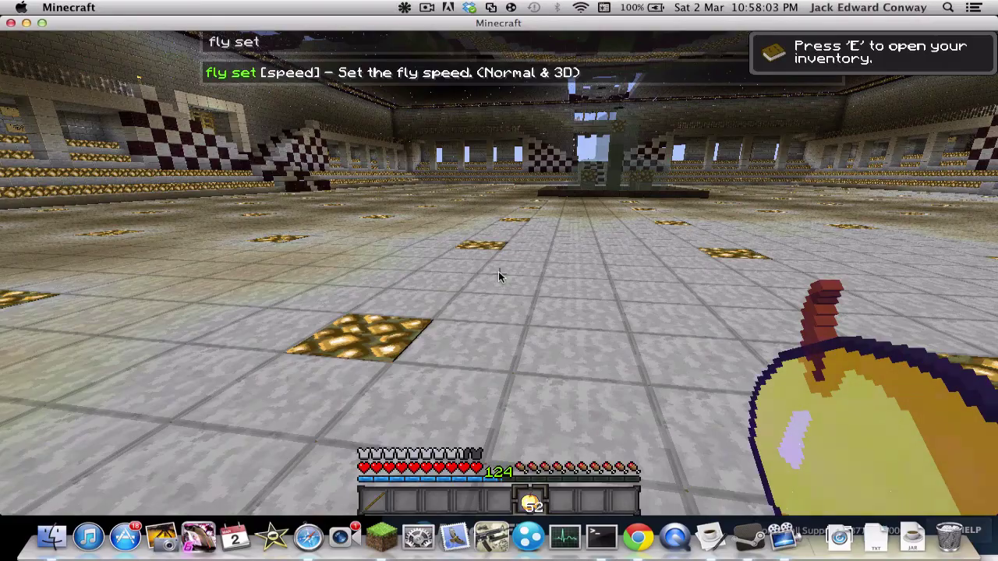
{"action": "type", "text": " 10000"}
{"action": "key", "text": "Return"}
{"action": "key", "text": "w"}
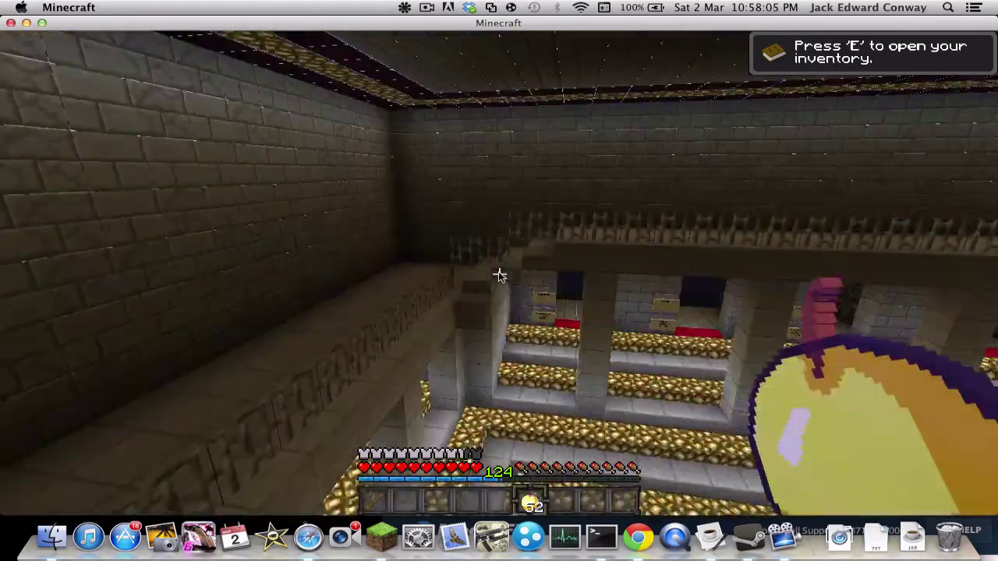
{"action": "key", "text": "w"}
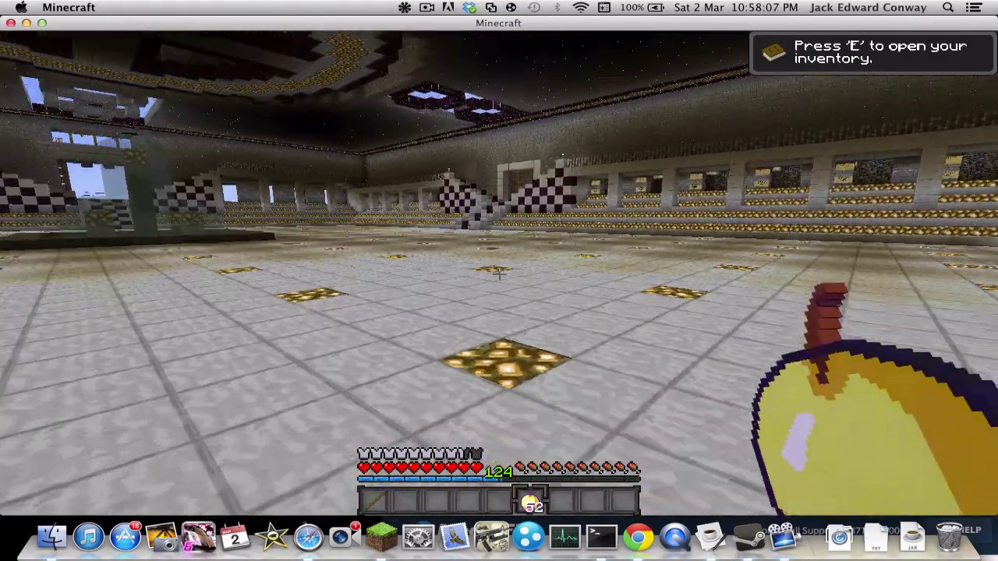
- Lower the fly speed to 100, fly elsewhere, then start typing a 'fl' command
{"action": "key", "text": "slash"}
{"action": "type", "text": "fly "}
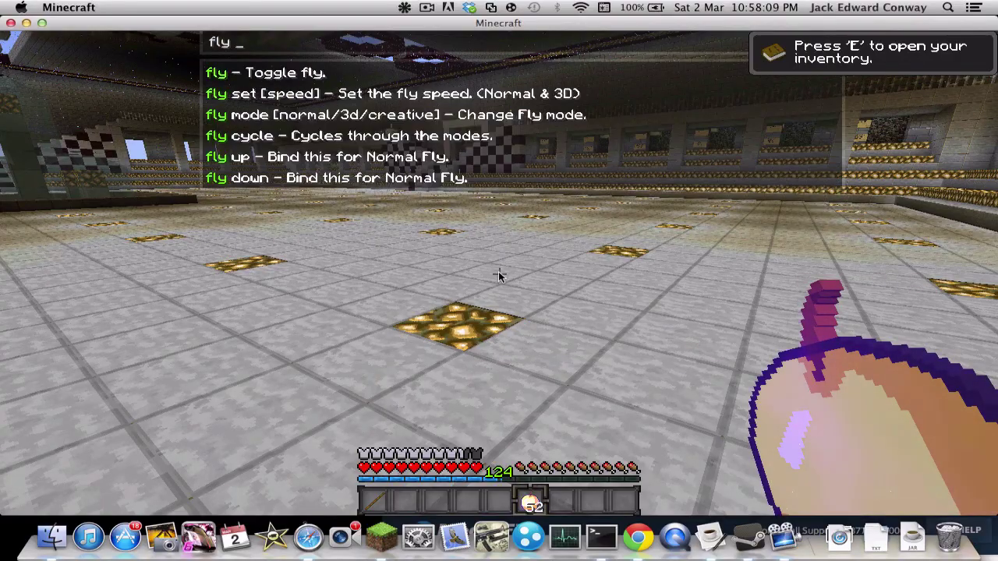
{"action": "type", "text": "set 100"}
{"action": "key", "text": "Return"}
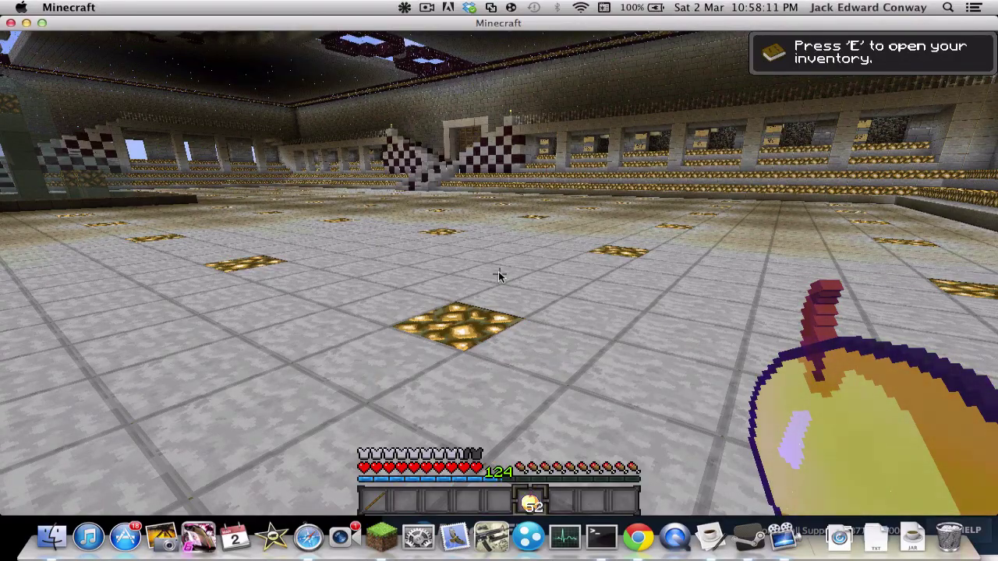
{"action": "key", "text": "w"}
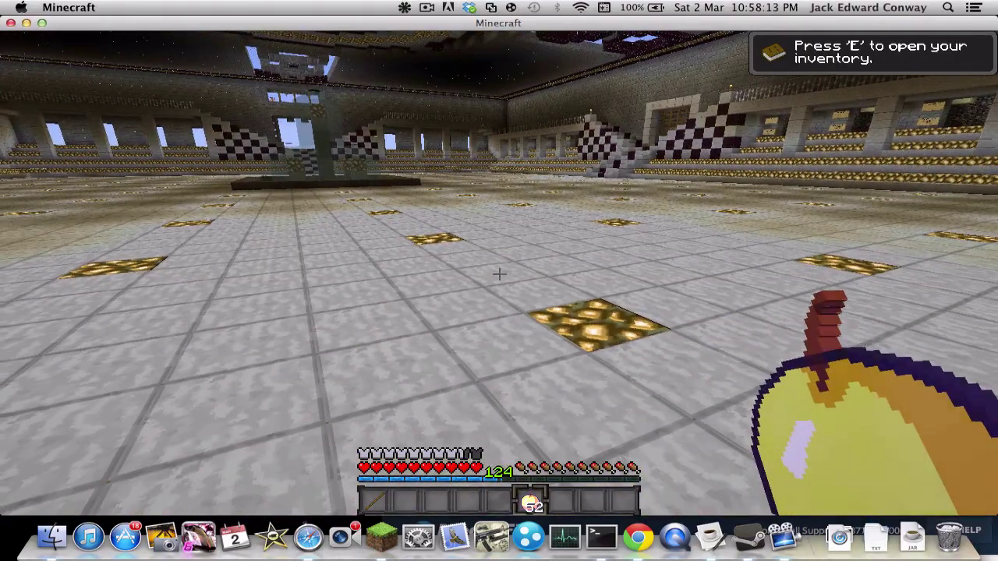
{"action": "key", "text": "slash"}
{"action": "type", "text": "flt"}
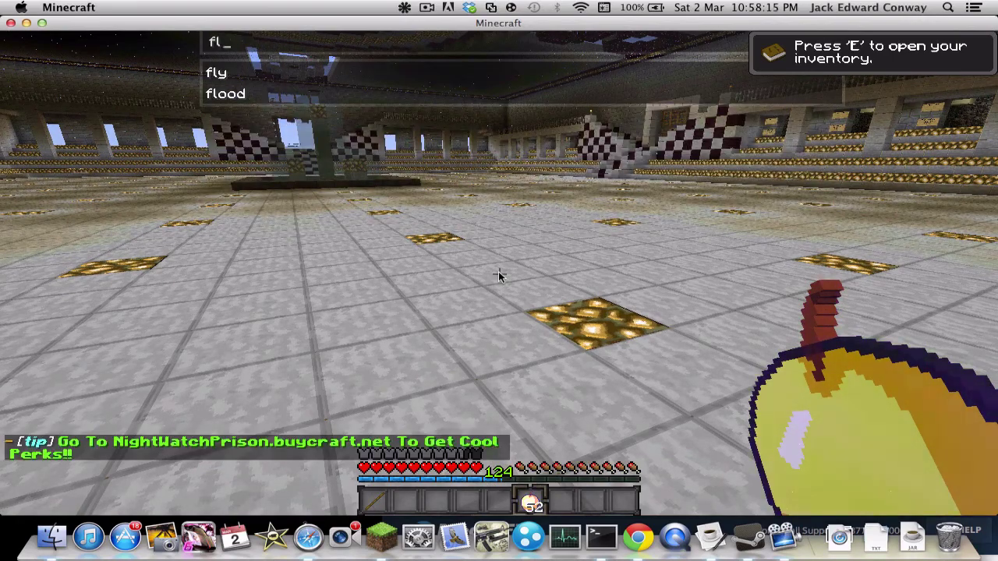